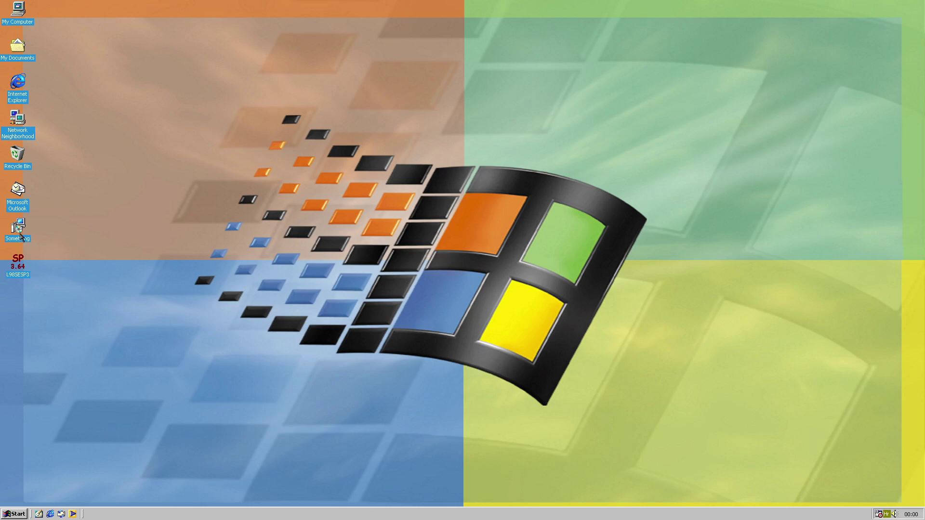
- Install Something with the second licence option and finish the setup wizard
double_click(19, 234)
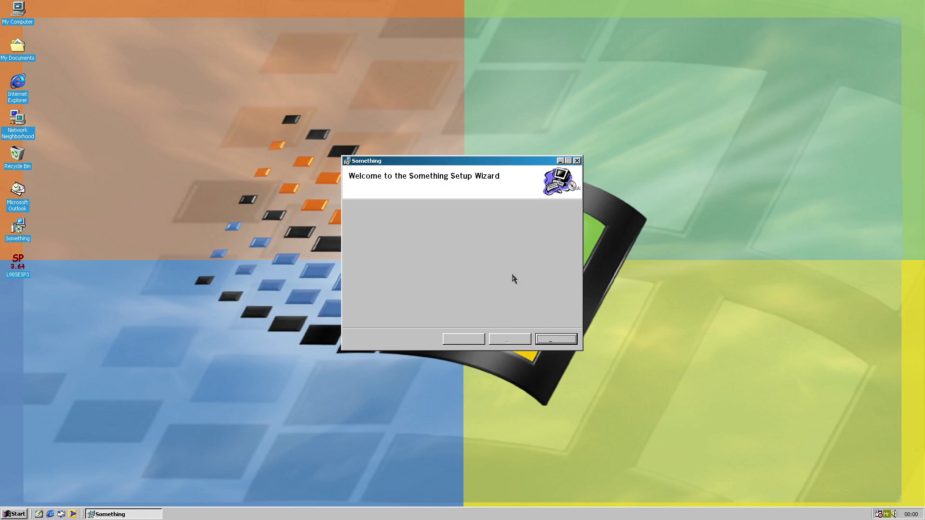
left_click(553, 339)
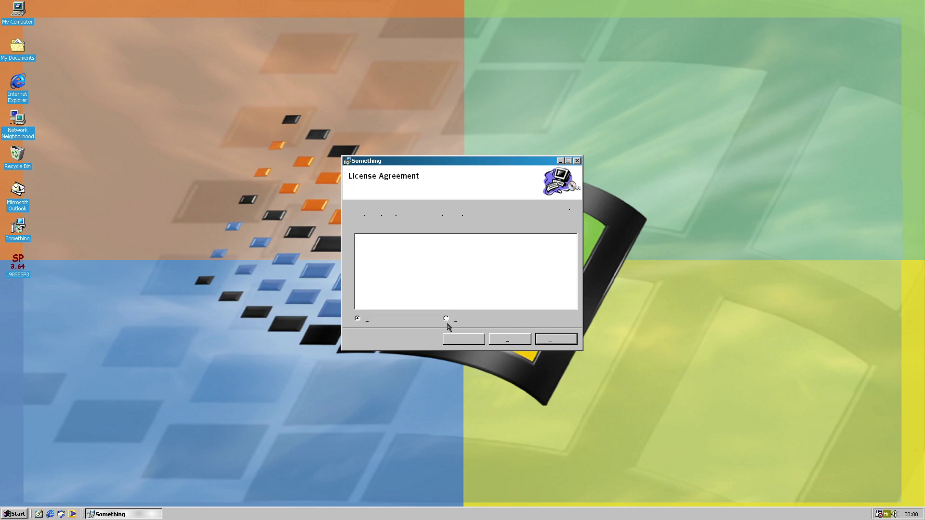
left_click(445, 320)
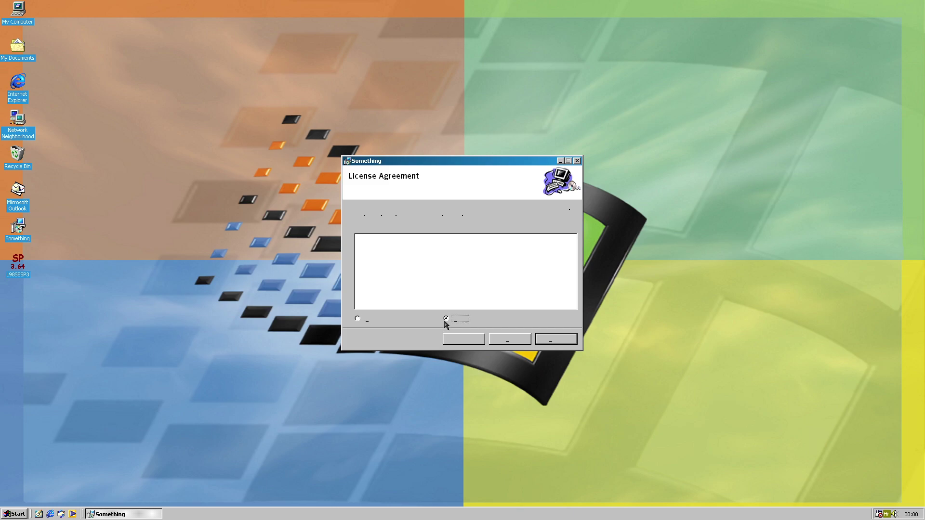
left_click(551, 340)
left_click(553, 343)
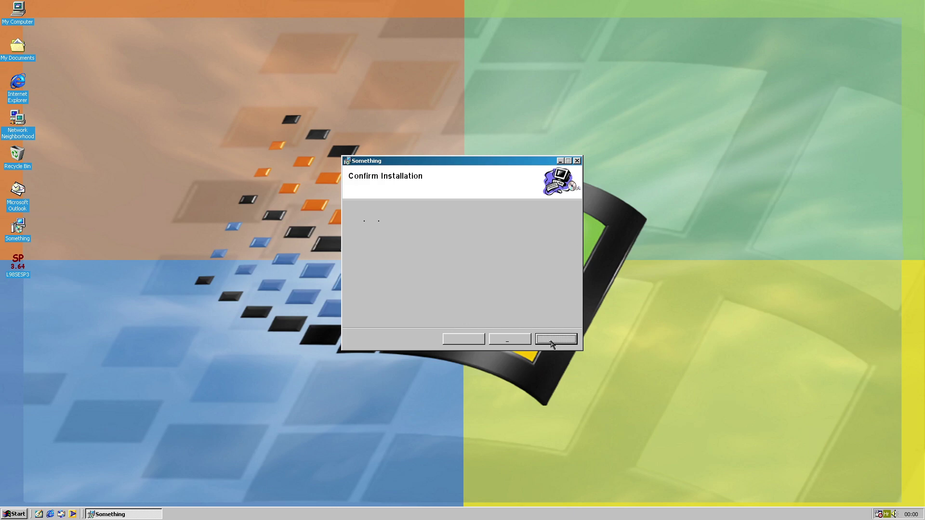
left_click(552, 344)
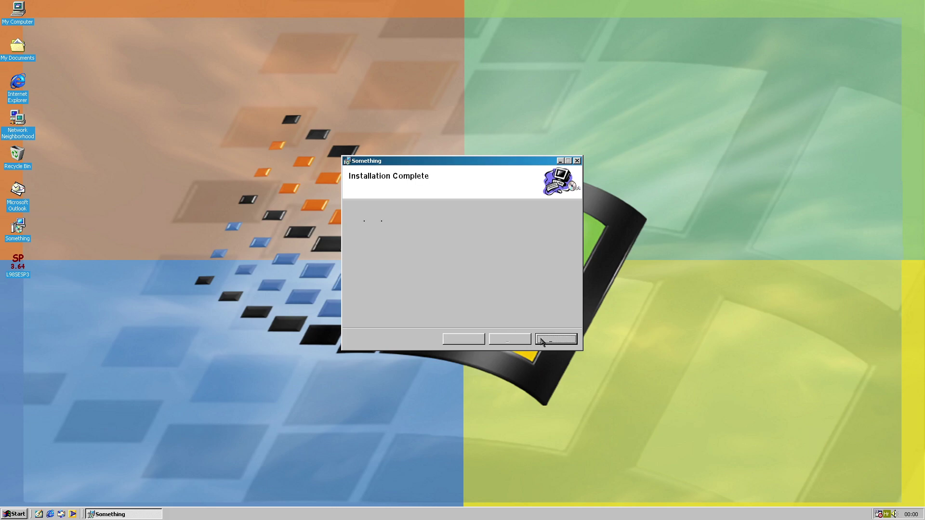
left_click(547, 342)
- Run the Something installation again with the second licence option and close the wizard
double_click(19, 226)
left_click(357, 252)
left_click(557, 342)
left_click(556, 340)
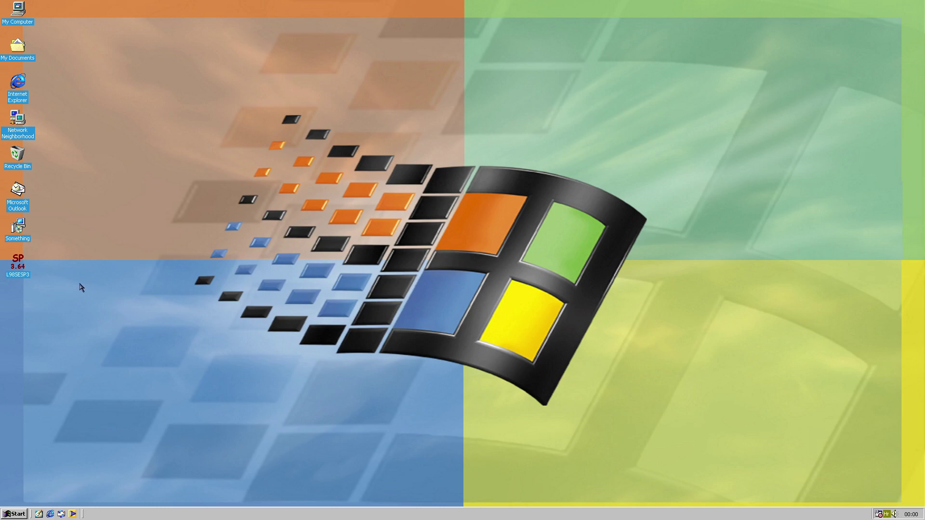
- Launch L98SESP3, accept its licence, close the help window, and install Main Updates/System Core Files
left_click(19, 266)
double_click(19, 267)
left_click(490, 340)
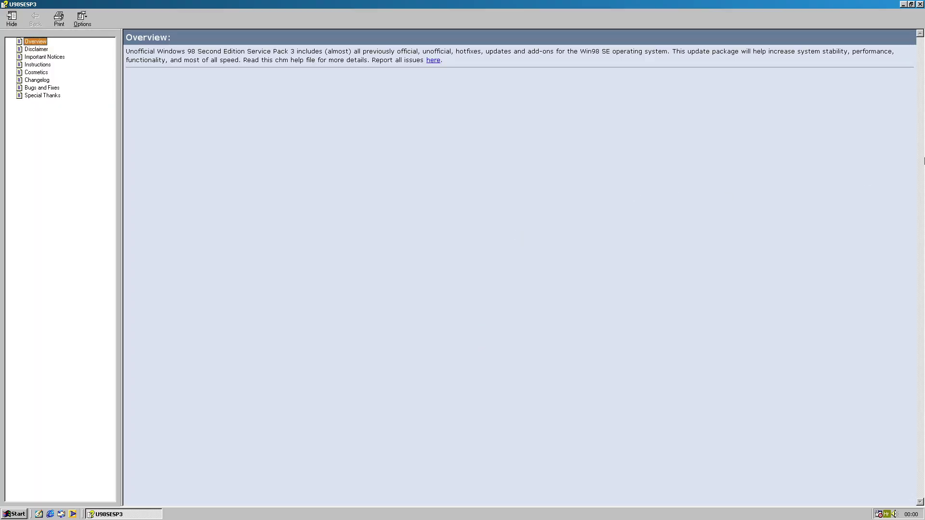
left_click(922, 3)
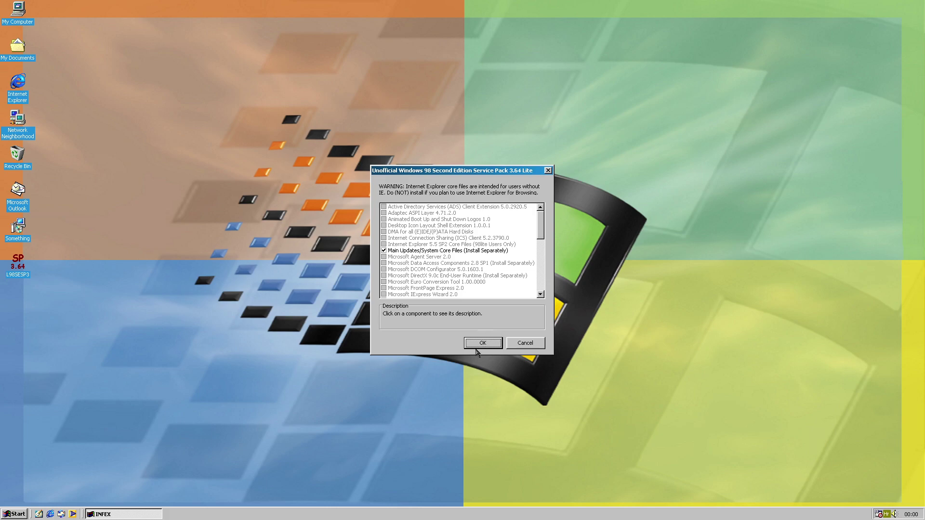
left_click(482, 343)
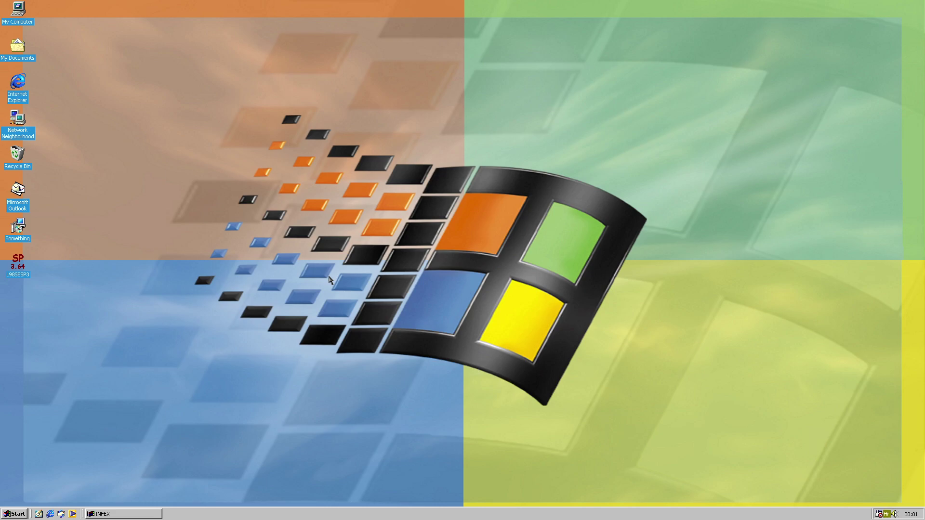
- Restart Windows to apply the service pack, then view and close the Explorer fault details
left_click(461, 275)
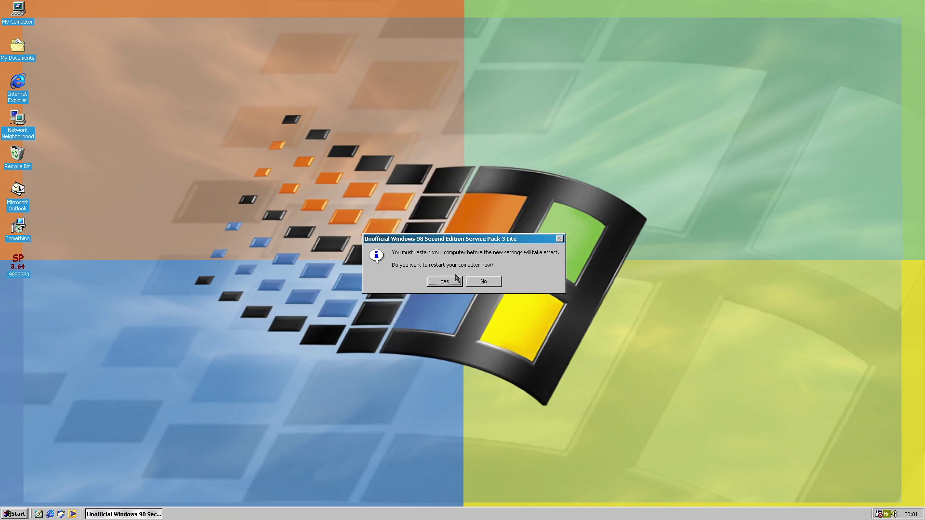
left_click(444, 282)
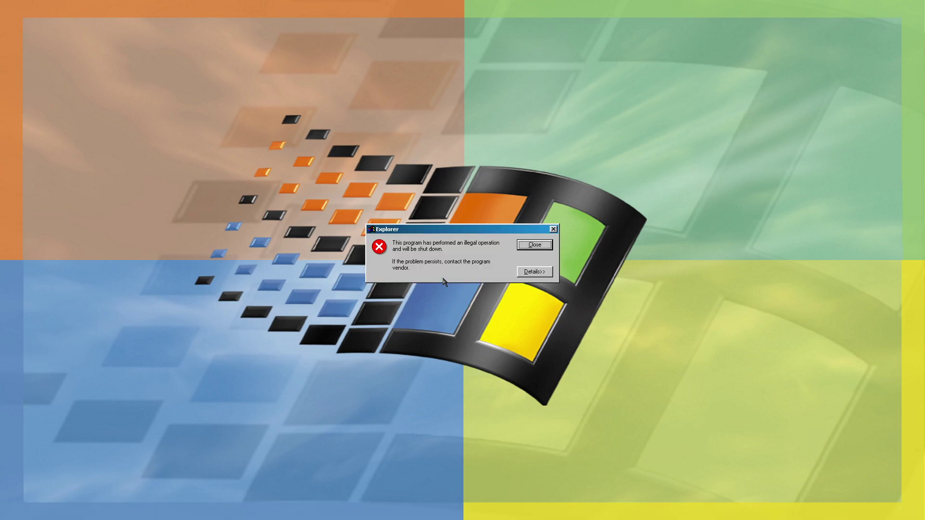
left_click(526, 275)
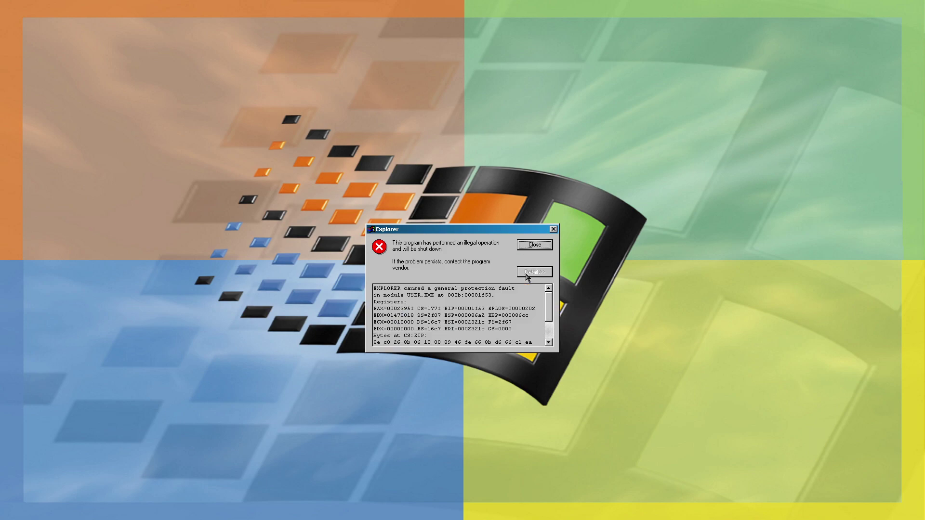
left_click(535, 243)
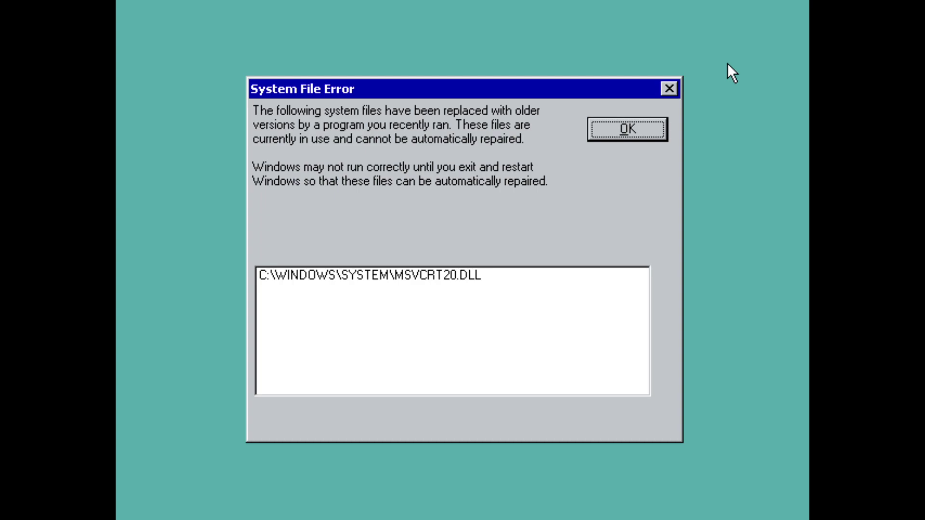
- Dismiss the MSVCRT20.DLL and VNETSUP errors, keep the 16-colour 640x480 display, and restart
left_click(634, 134)
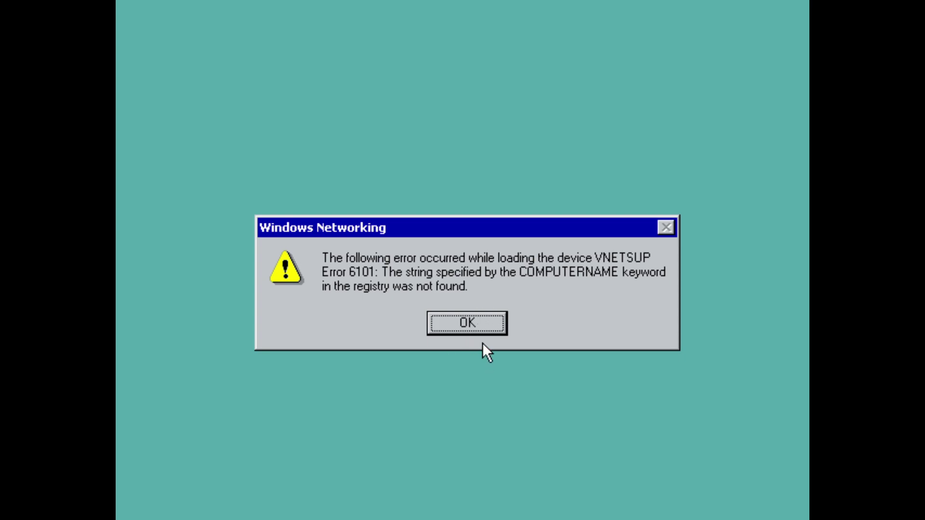
left_click(478, 326)
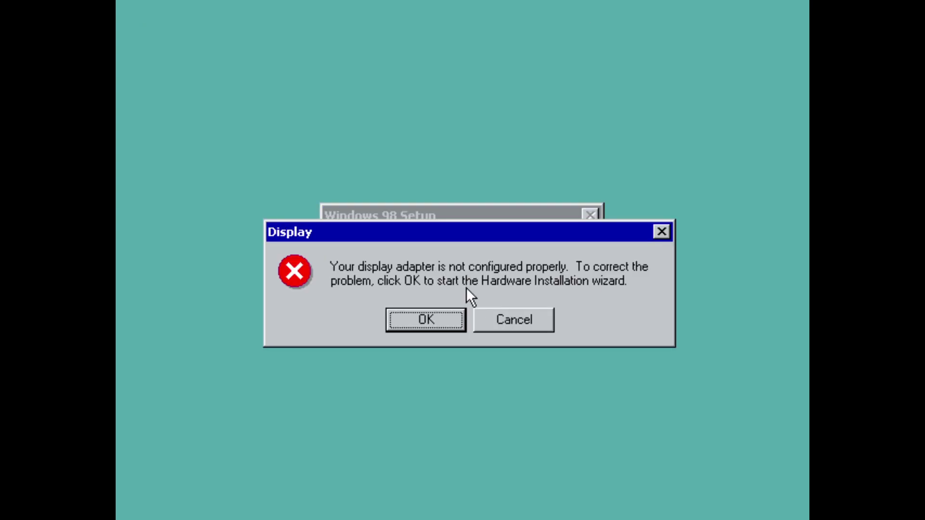
left_click(501, 321)
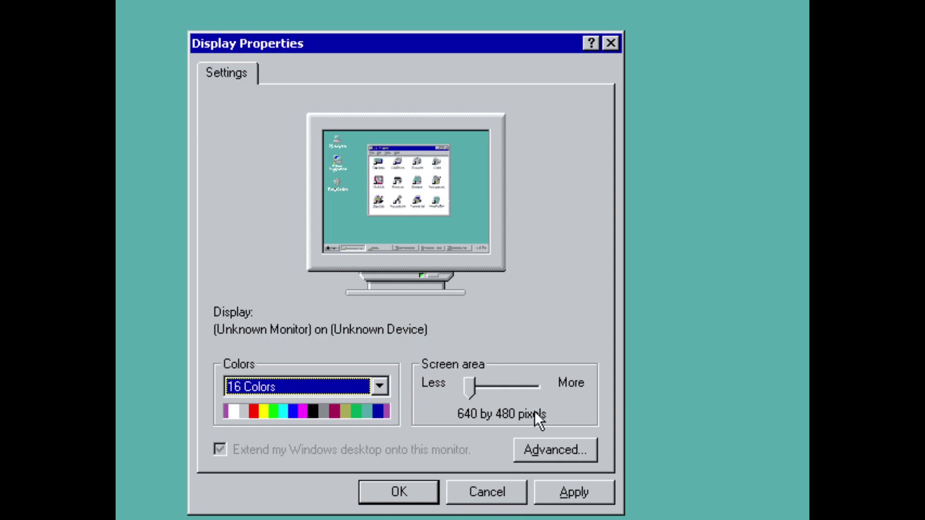
left_click(391, 494)
left_click(410, 356)
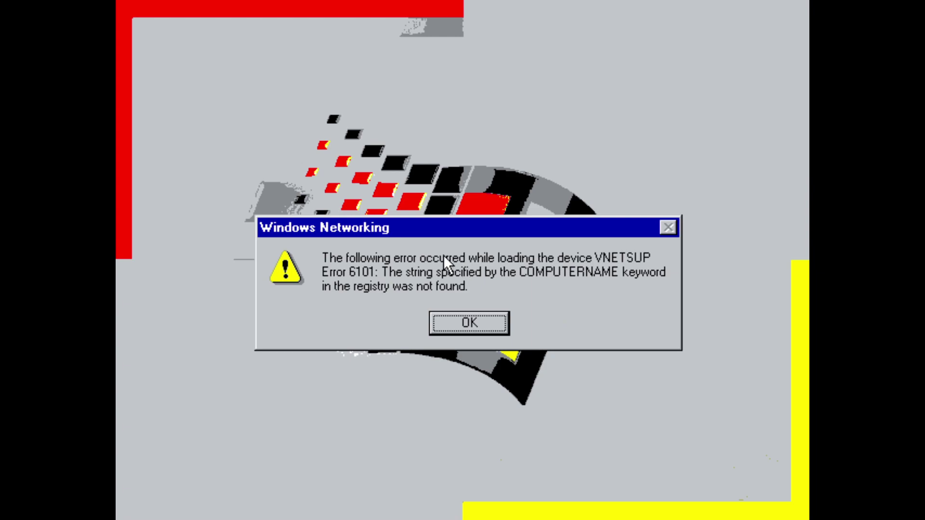
- Dismiss the VNETSUP error, start the display hardware wizard, and clear the CRYPTDLG.DLL error
left_click(498, 324)
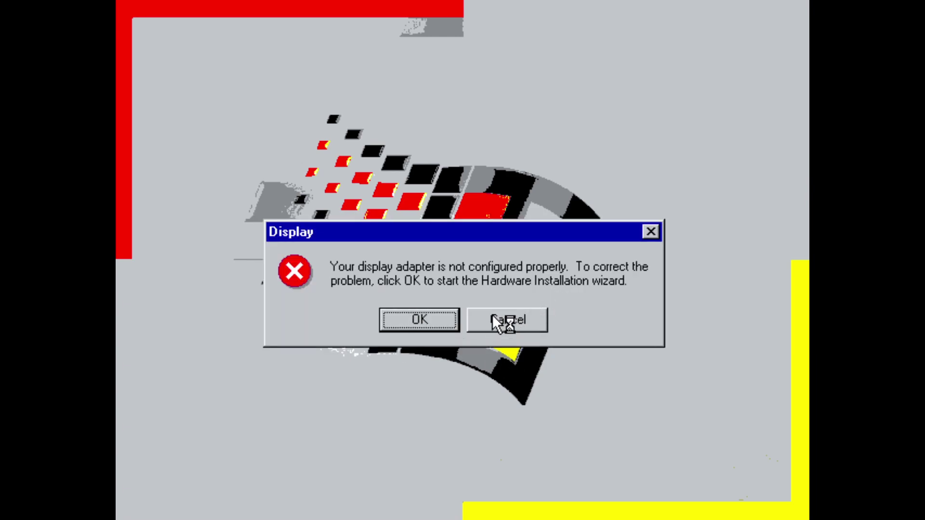
left_click(425, 326)
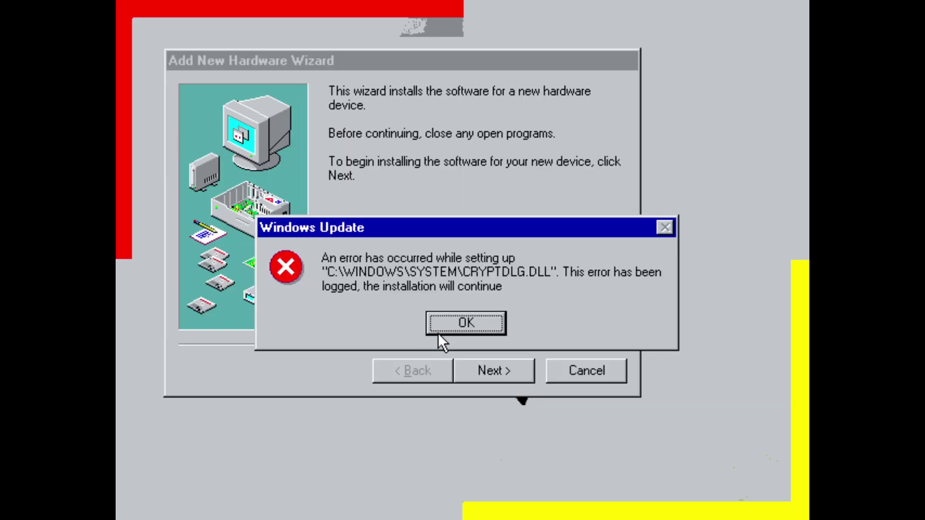
left_click(466, 316)
- Dismiss the remaining Windows Update DLL setup errors, including MSJET40 and MSJTES40.DLL
key("Return")
key("Return")
left_click(467, 323)
left_click(477, 317)
left_click(481, 322)
left_click(462, 319)
left_click(462, 319)
key("Return")
key("Return")
key("Return")
key("Return")
key("Return")
key("Return")
key("Return")
key("Return")
key("Return")
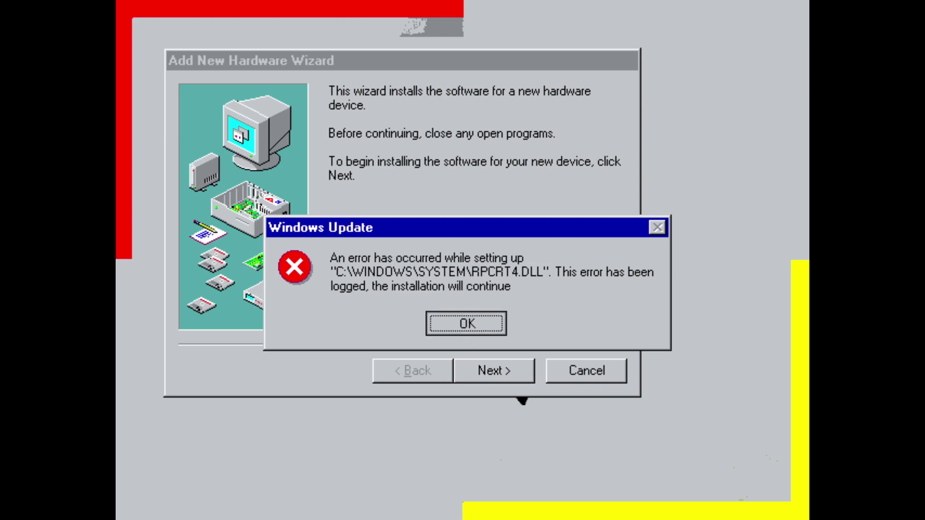
key("Return")
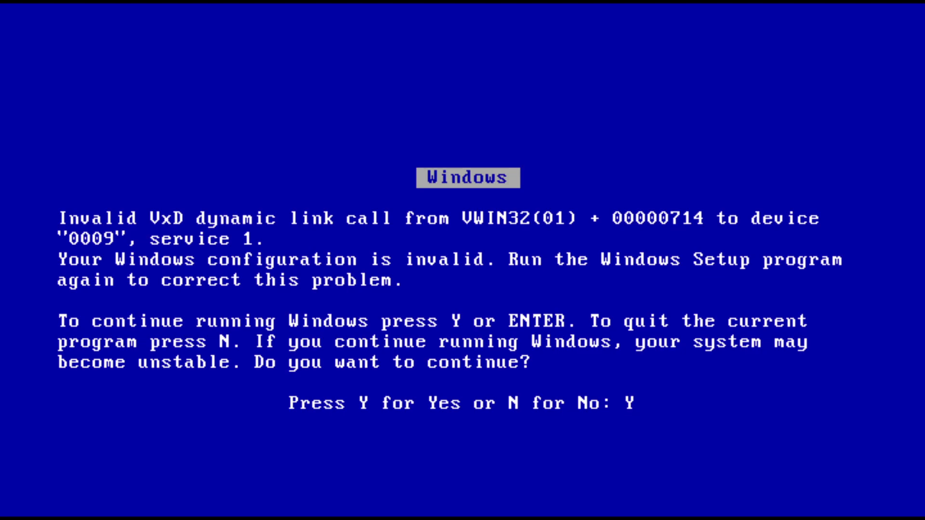
- Continue past the invalid VxD and fatal exception 0E blue screens back into Windows
key("Return")
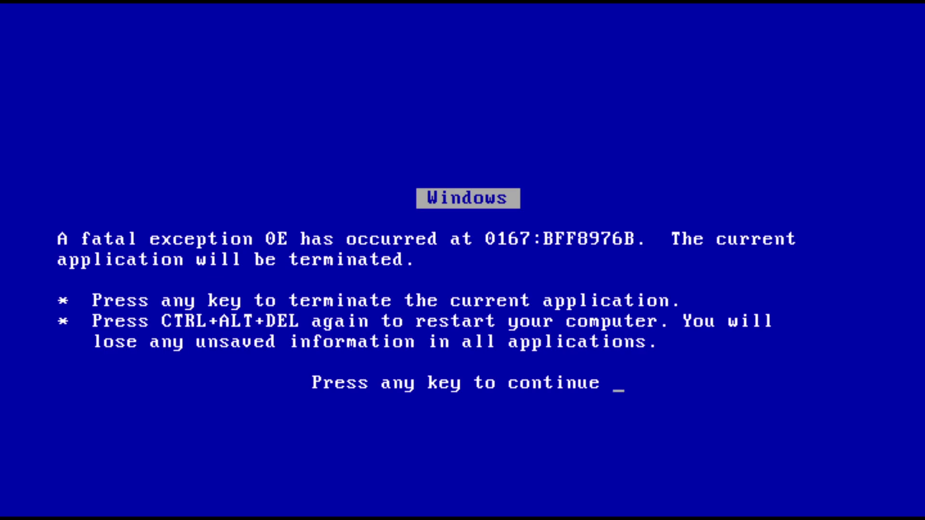
key("Return")
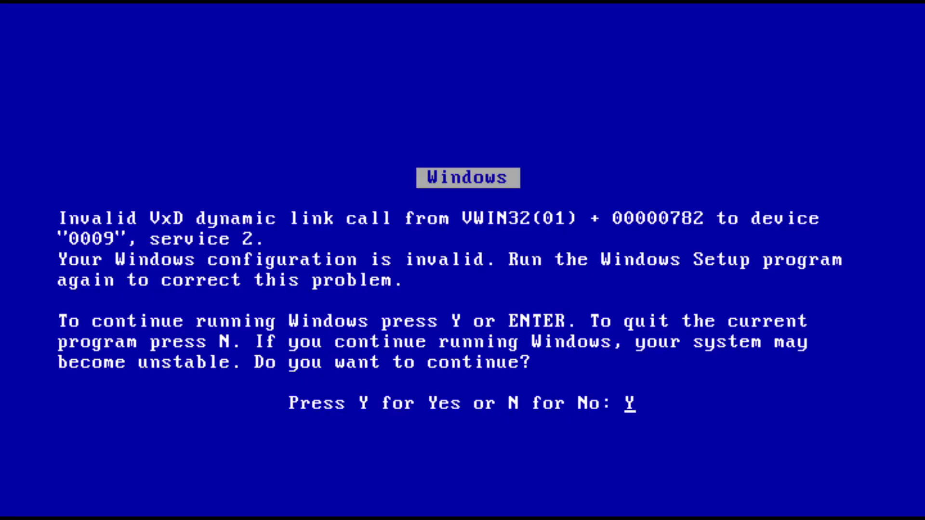
key("Return")
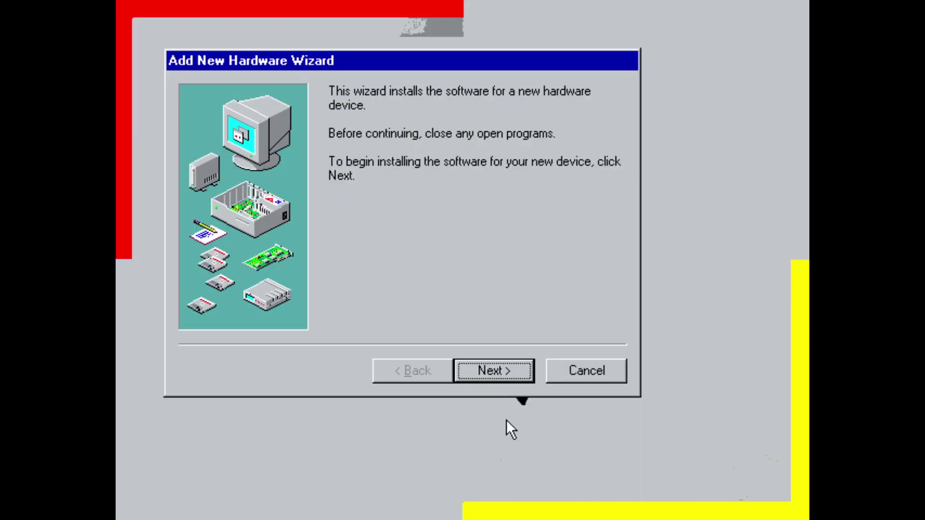
- Advance the Add New Hardware Wizard and start the non-Plug and Play device search
left_click(516, 371)
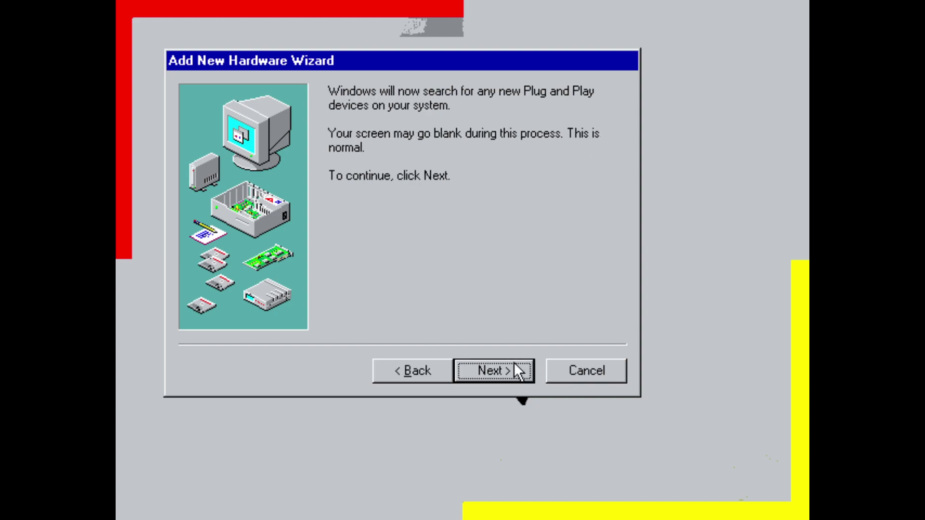
left_click(496, 371)
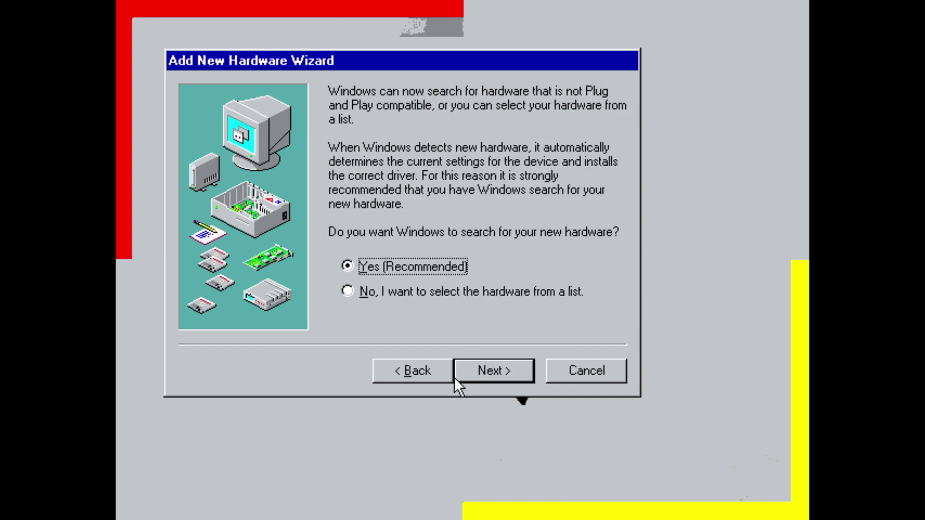
left_click(484, 370)
left_click(494, 374)
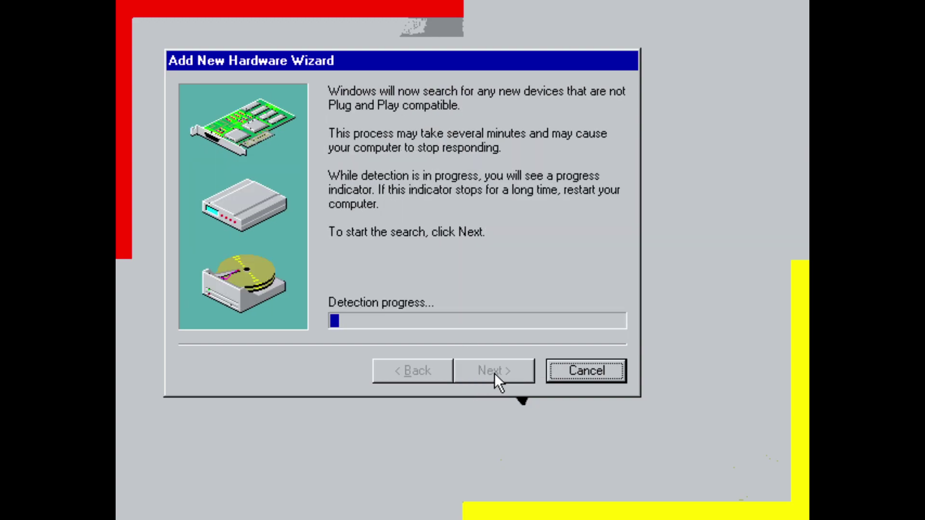
- Try cancelling the hardware detection and move the wizard window down and right
left_click(568, 378)
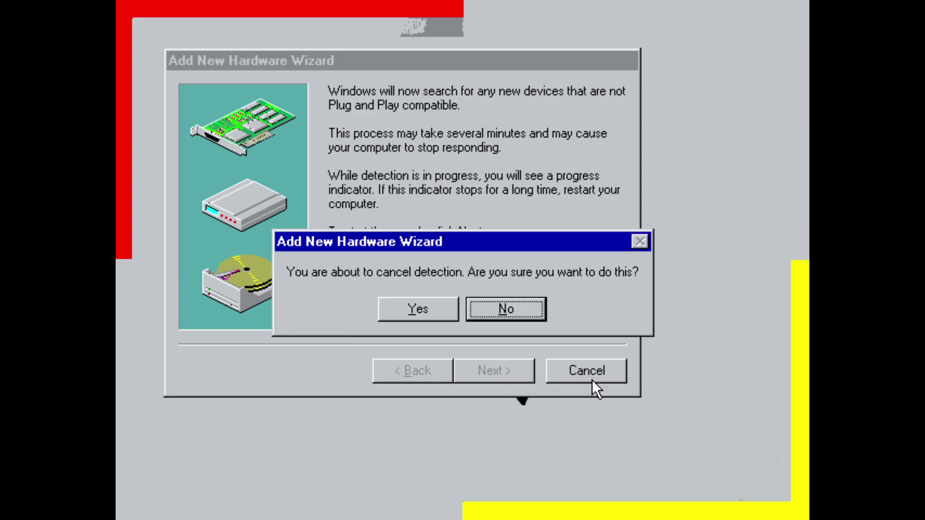
left_click(432, 301)
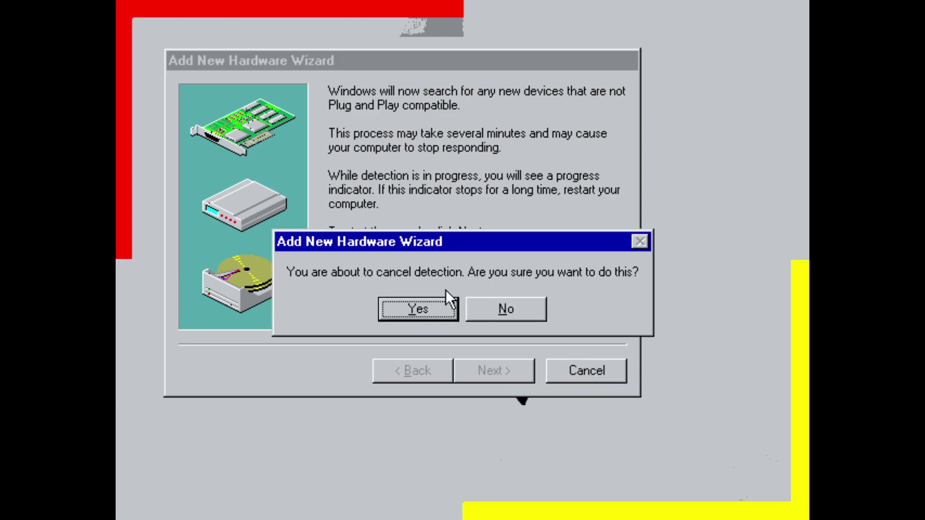
left_click(588, 362)
left_click(585, 366)
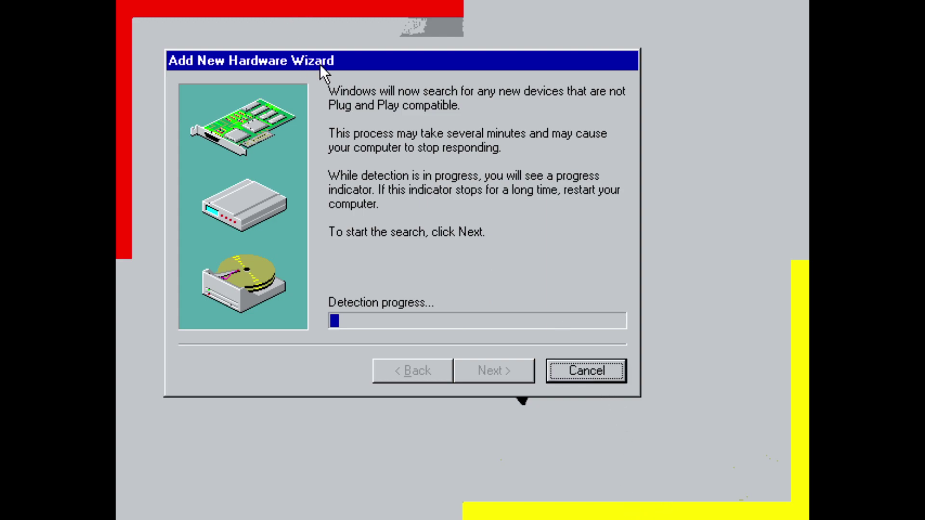
left_click_drag(320, 65, 426, 143)
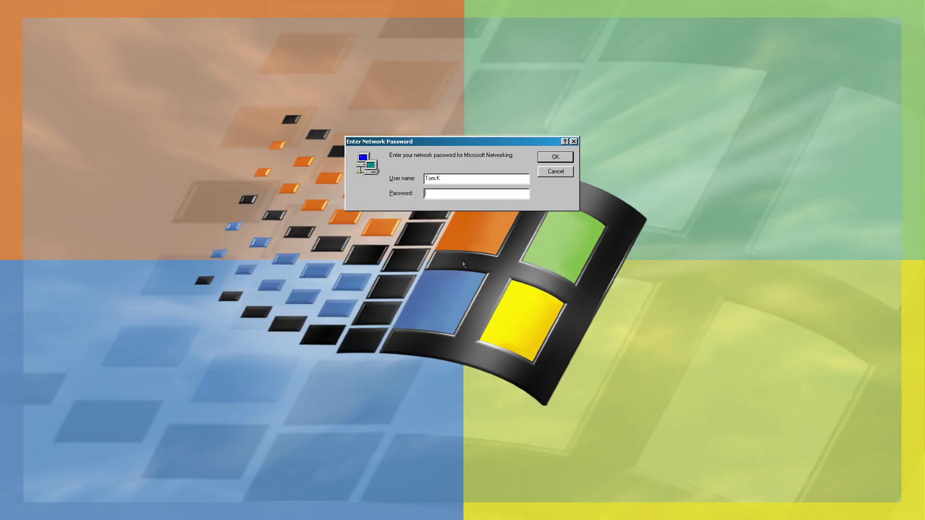
- Log on and run the Something installer through its pages, accepting the licence
key("Return")
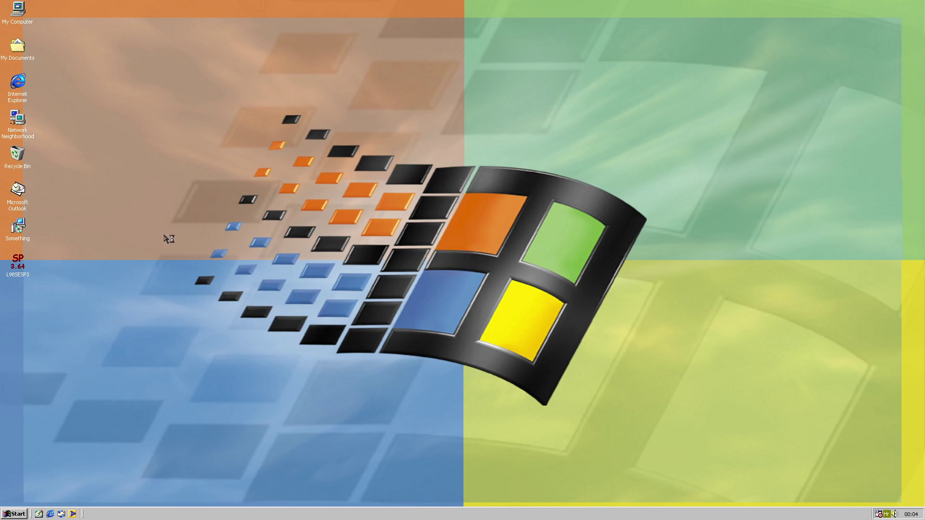
double_click(14, 233)
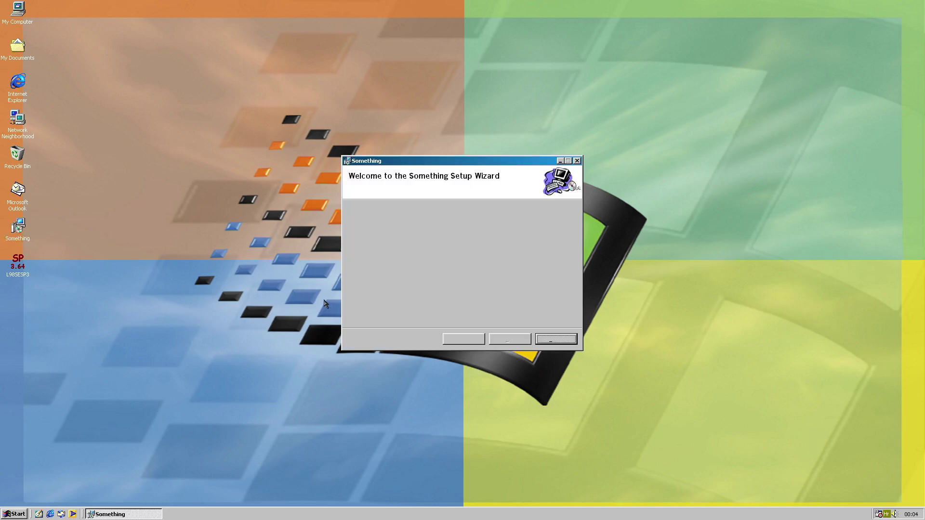
left_click(555, 343)
left_click(452, 320)
left_click(549, 343)
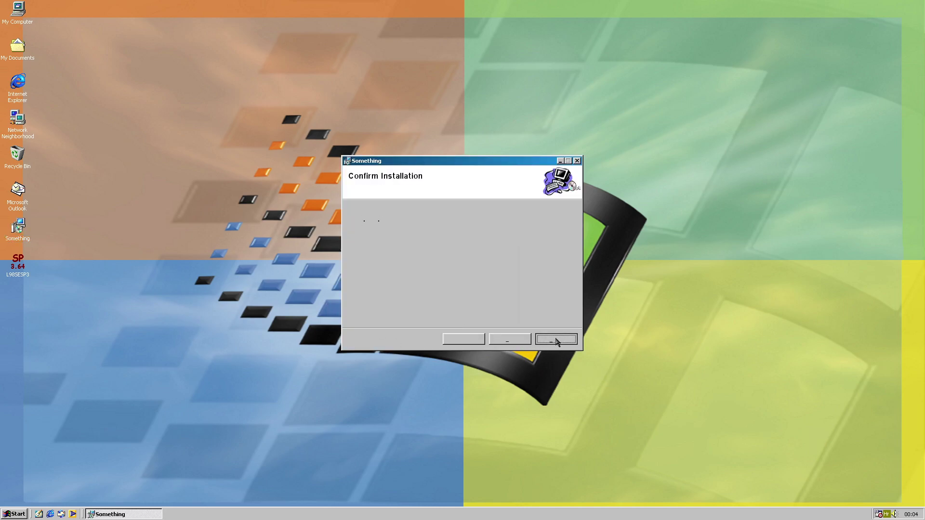
left_click(554, 342)
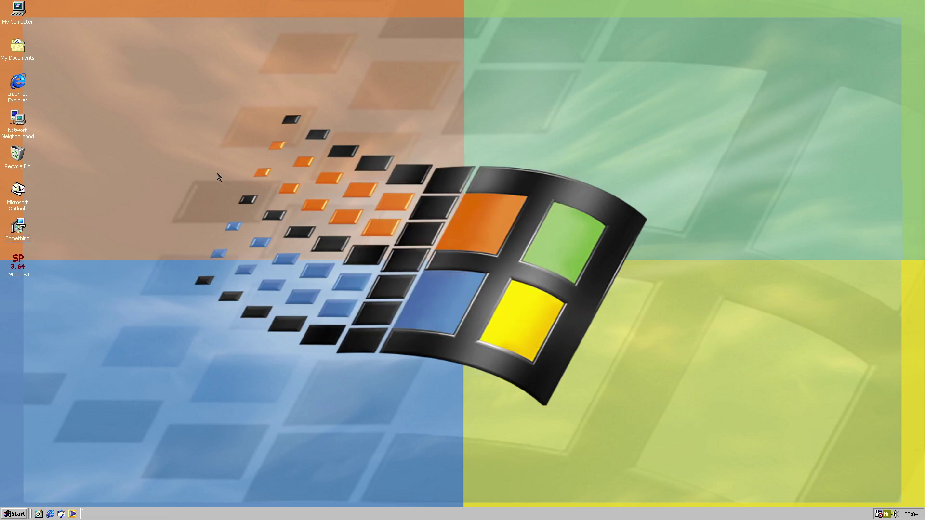
- Relaunch the Something setup wizard and quit the installation
double_click(24, 237)
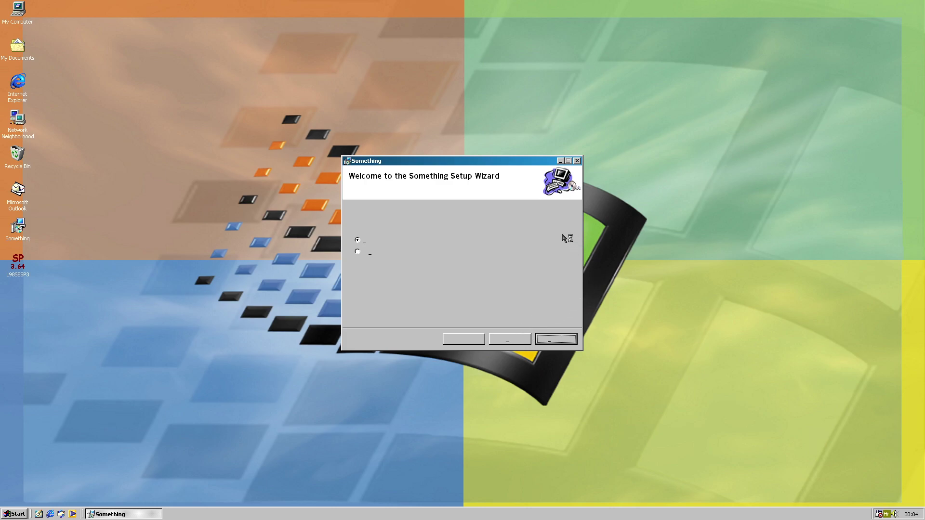
left_click(576, 161)
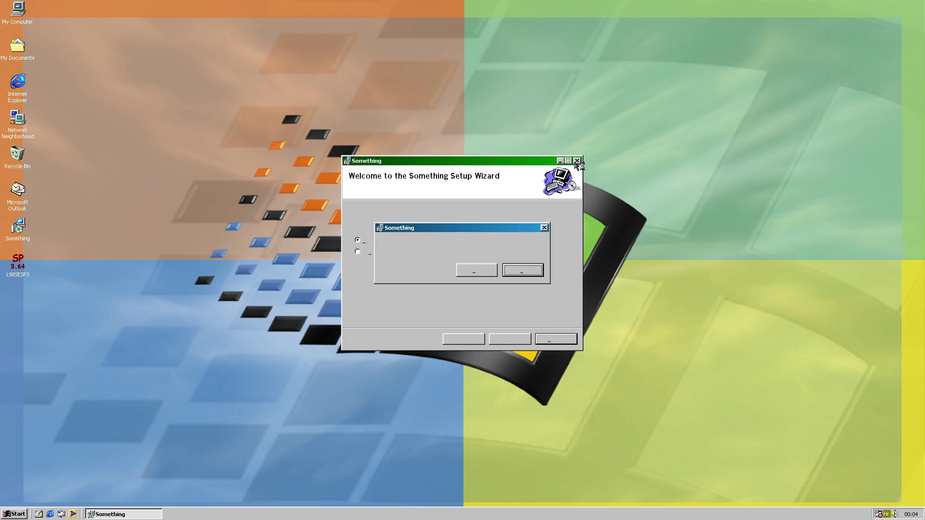
left_click(472, 273)
- Dismiss the interrupted setup page and open the Fonts folder via My Computer and Control Panel
left_click(558, 337)
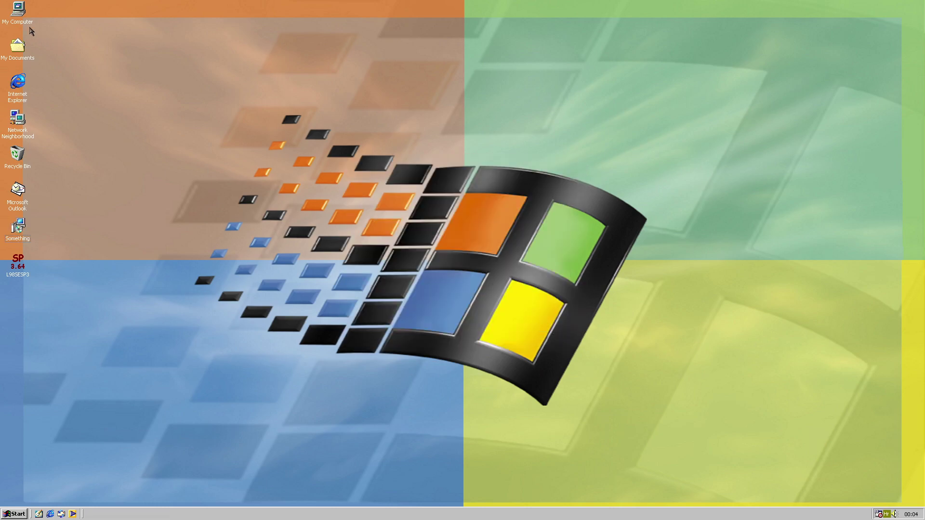
double_click(20, 14)
left_click(523, 212)
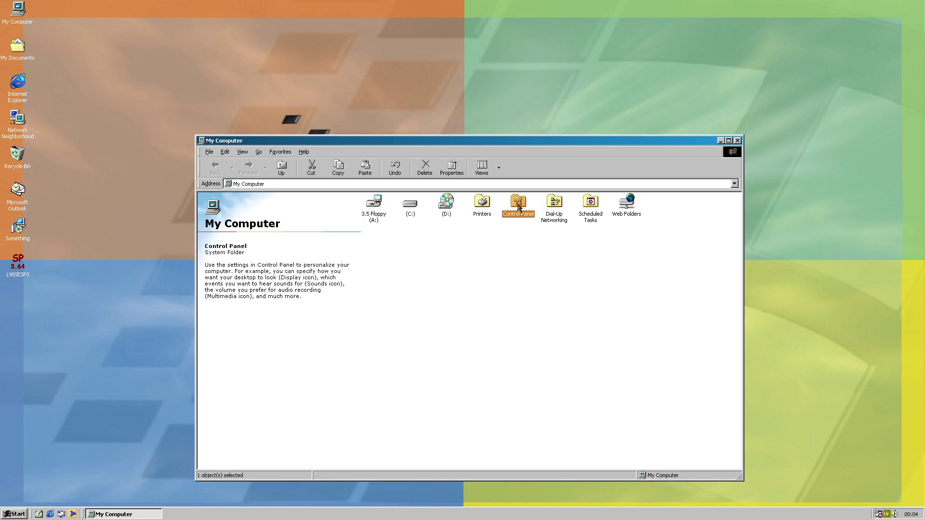
double_click(518, 207)
double_click(631, 208)
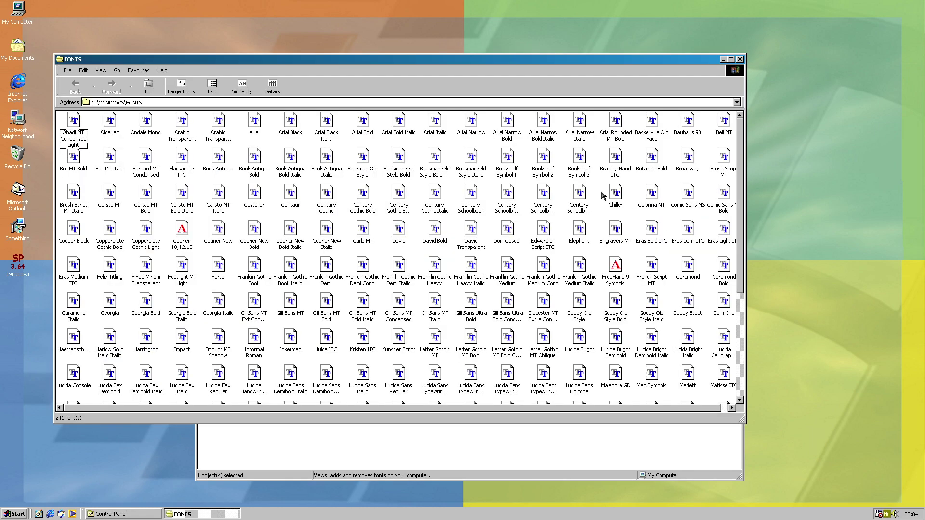
- Close Control Panel and enlarge the Fonts window to show all 241 fonts
left_click(654, 431)
left_click(737, 141)
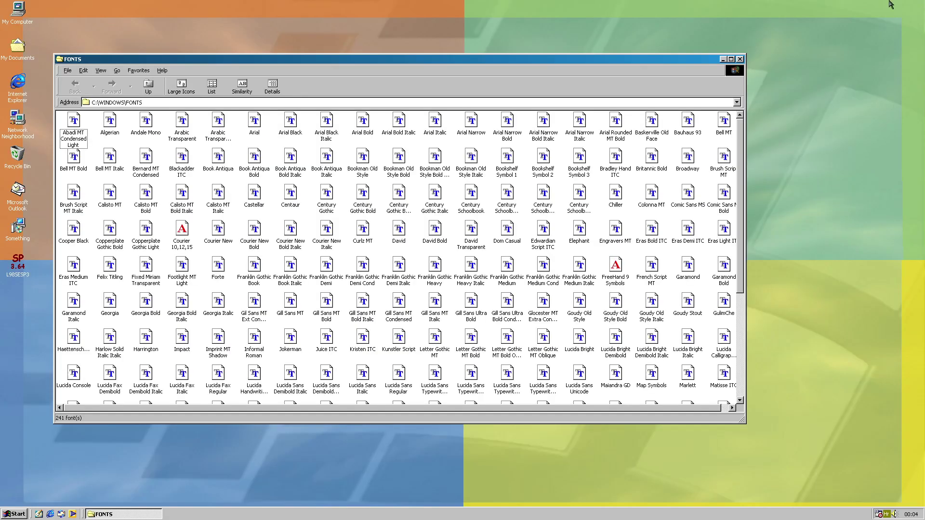
left_click_drag(581, 61, 579, 15)
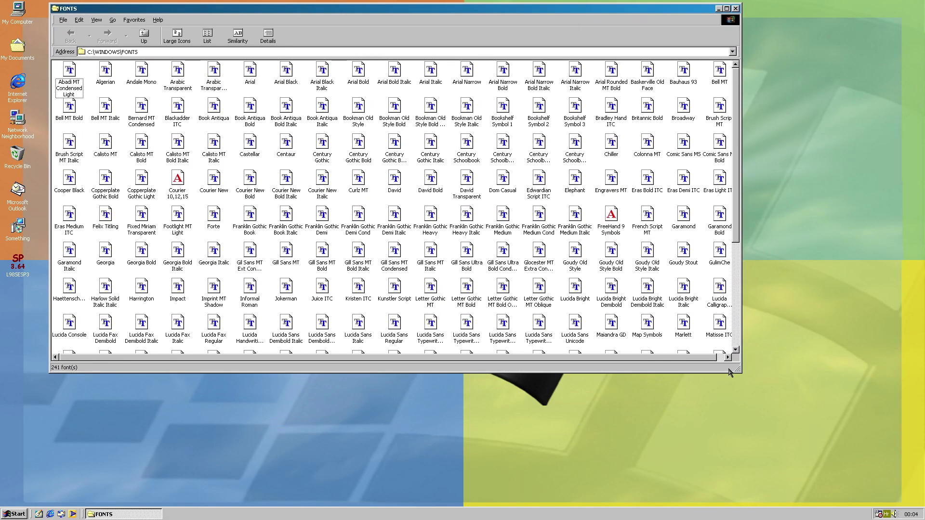
left_click_drag(736, 369, 895, 464)
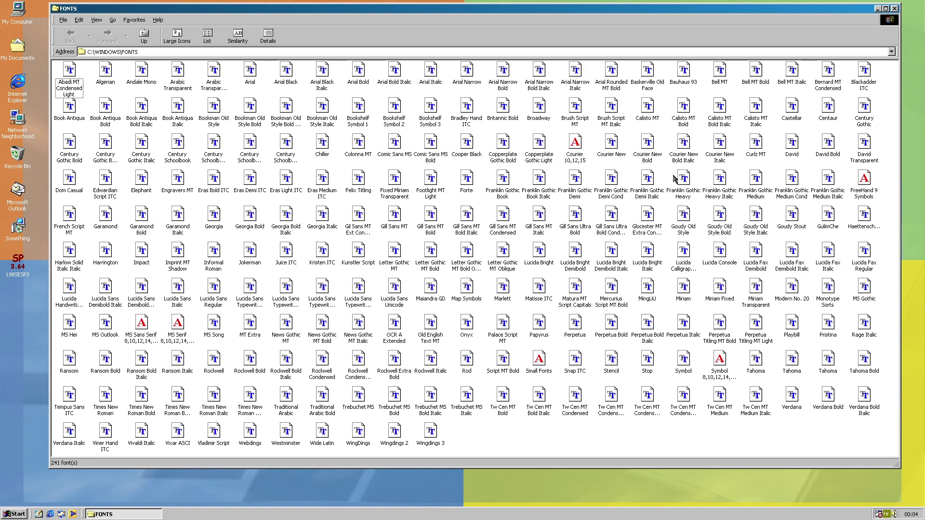
- Launch the Something setup wizard, quit it, and close the interrupted page
double_click(19, 236)
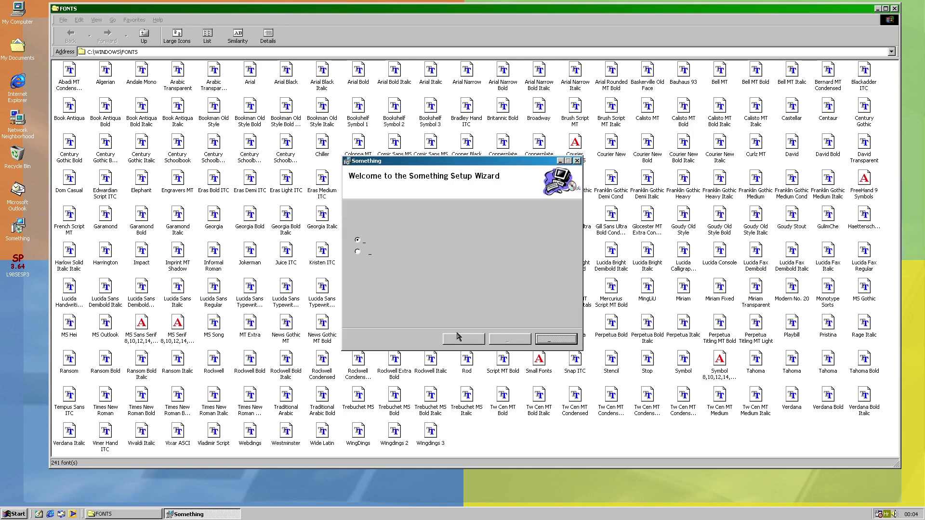
left_click(484, 269)
left_click(549, 339)
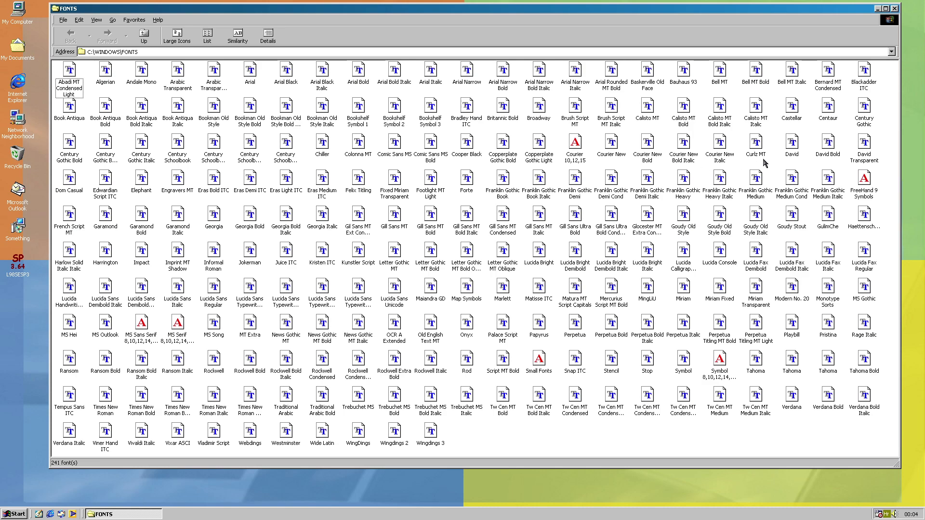
- Preview the FreeHand 9 Symbols font in a widened window, then close it
double_click(864, 182)
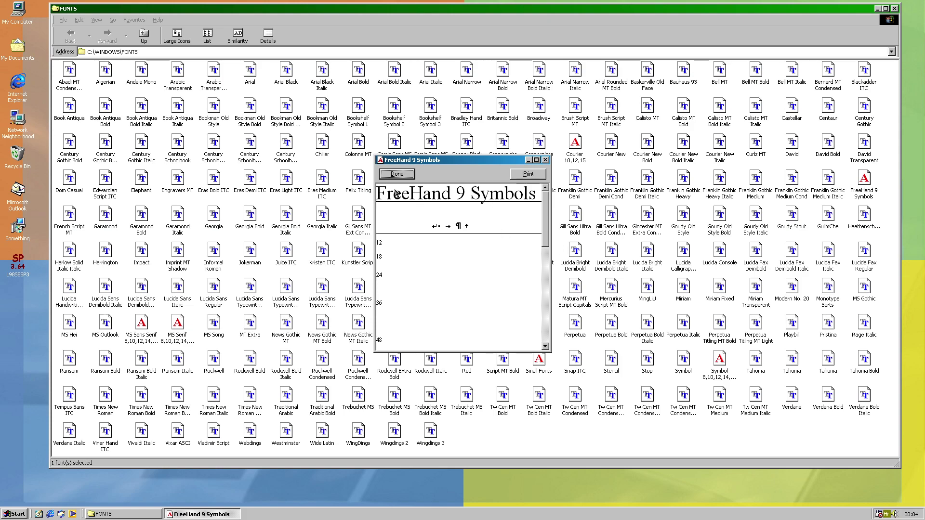
mouse_move(550, 227)
left_mouse_down()
mouse_move(800, 229)
mouse_move(797, 246)
left_mouse_up()
scroll(788, 250, "down", 3)
scroll(783, 257, "up", 3)
left_click(397, 174)
- Relaunch and quit the Something setup wizard, returning to the Fonts folder
double_click(19, 242)
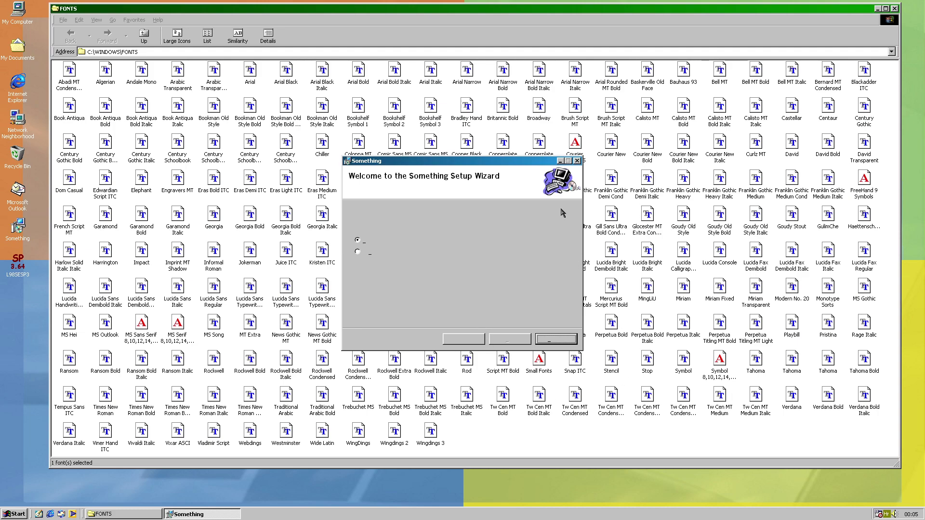
left_click(577, 160)
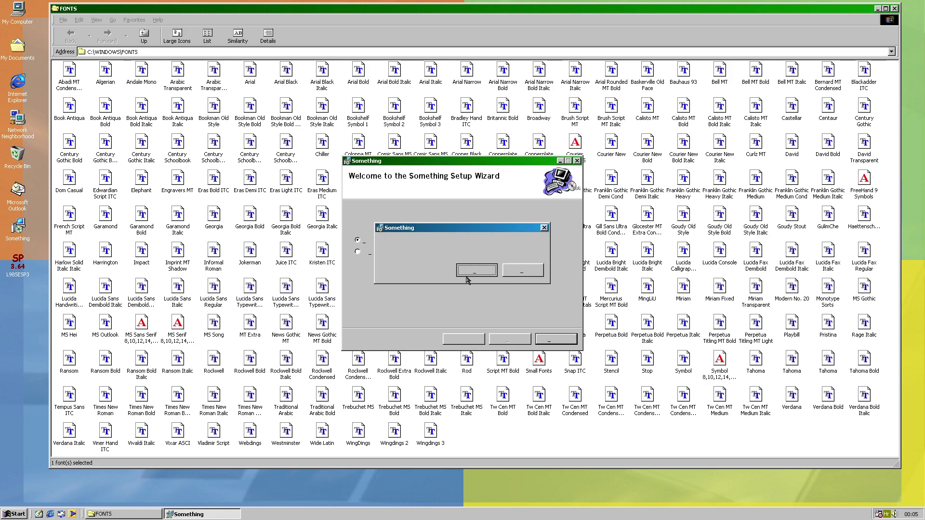
left_click(466, 277)
left_click(557, 341)
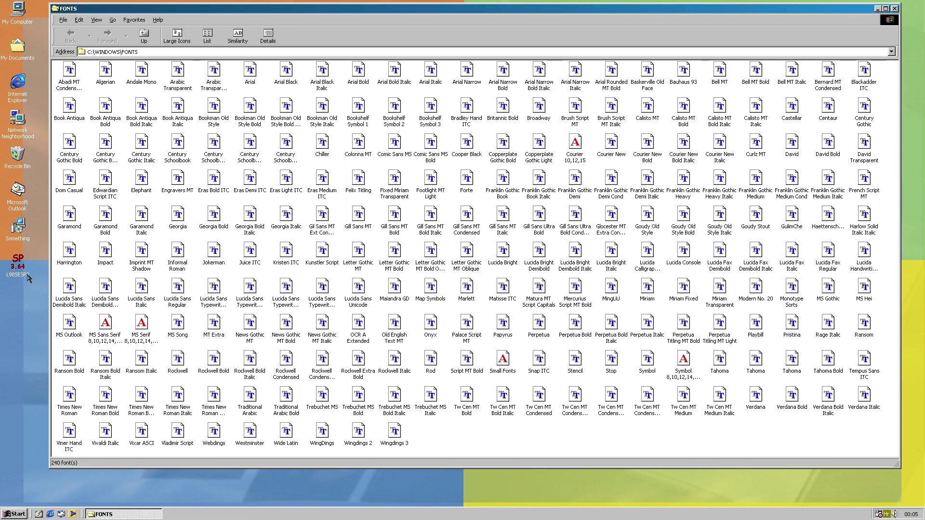
- Remove Something through its setup wizard and close the completion page
double_click(16, 237)
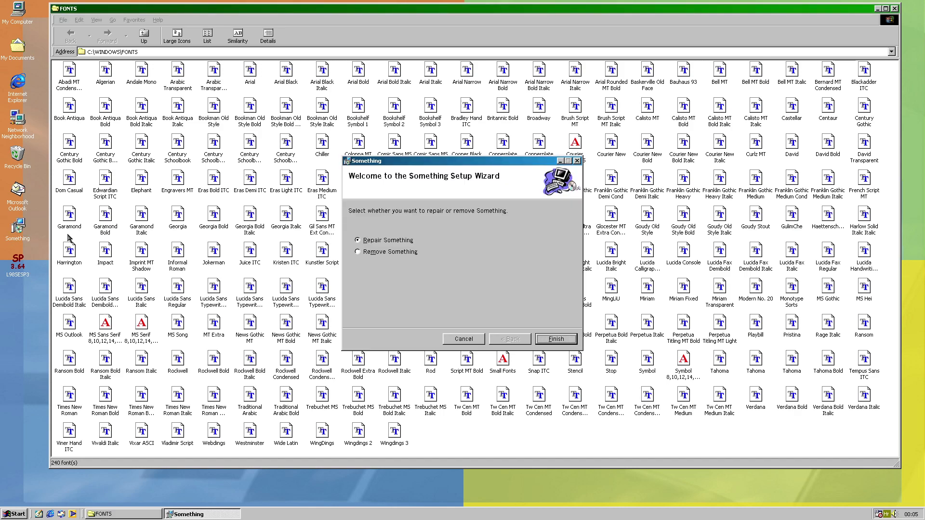
left_click(377, 251)
left_click(552, 340)
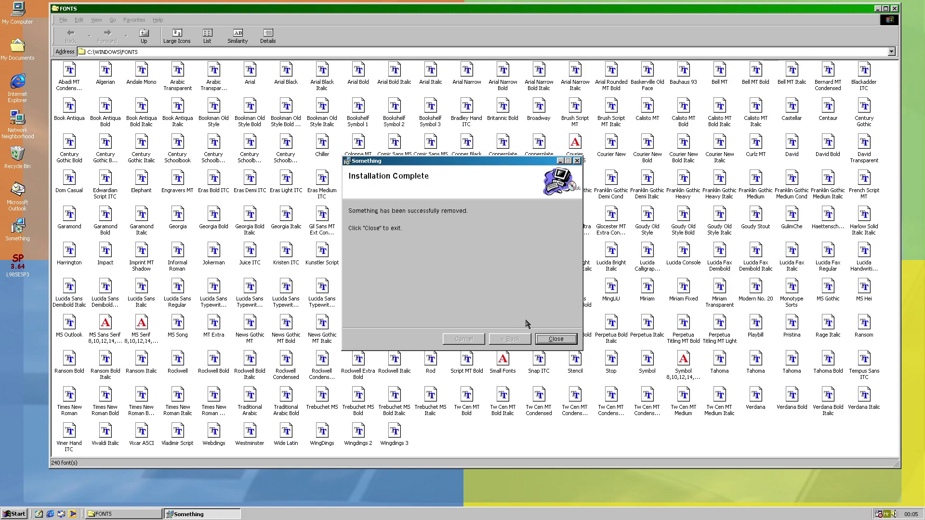
left_click(556, 339)
- Relaunch the Something wizard, cancel and confirm exiting, then close the Installation Interrupted page
double_click(19, 229)
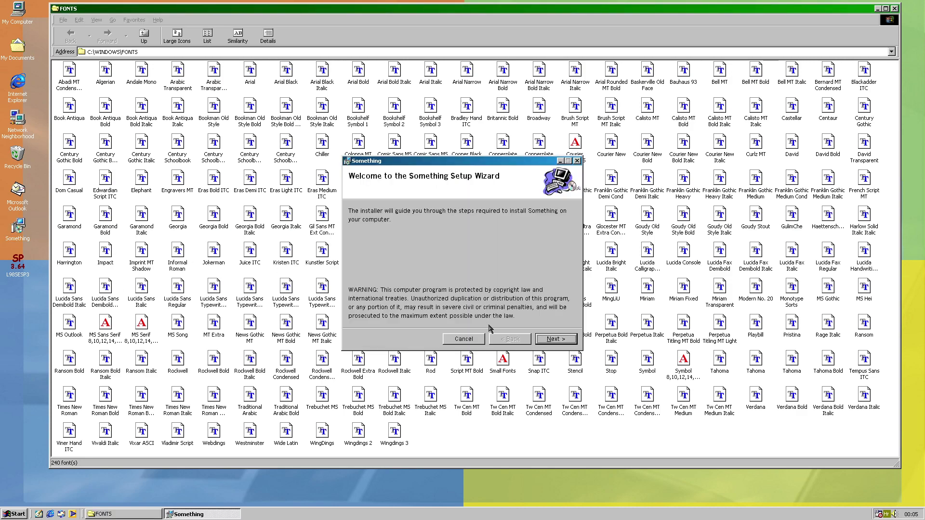
left_click(467, 340)
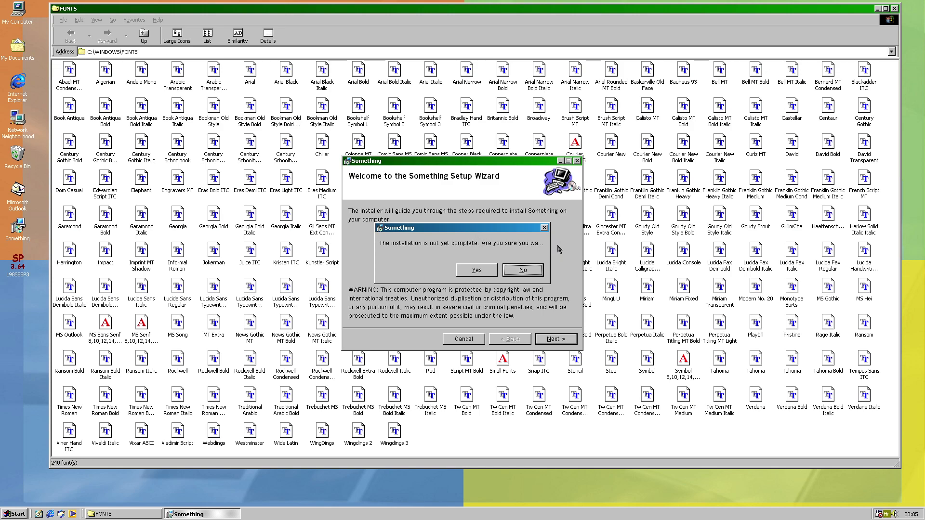
left_click(477, 270)
left_click(557, 338)
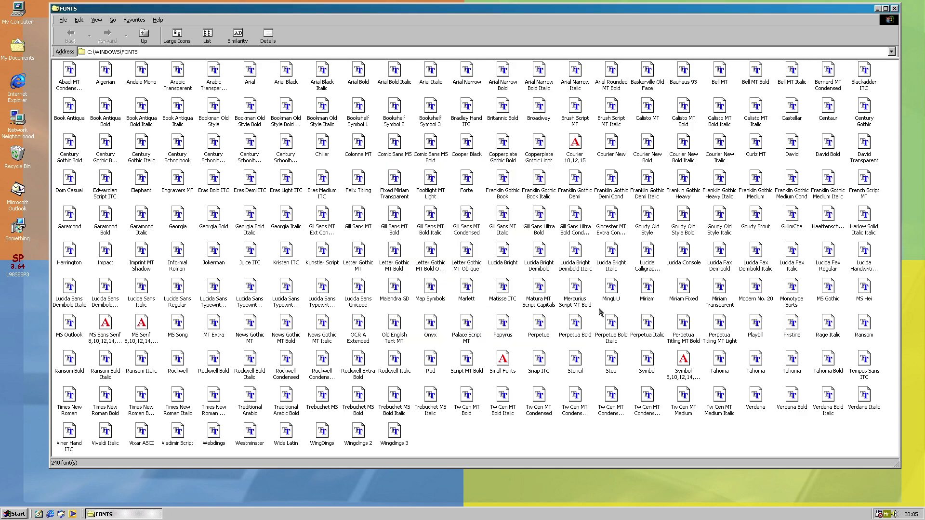
- Delete News Gothic MT from the Fonts folder, then launch and cancel the Something setup wizard
left_click(673, 285)
key("n")
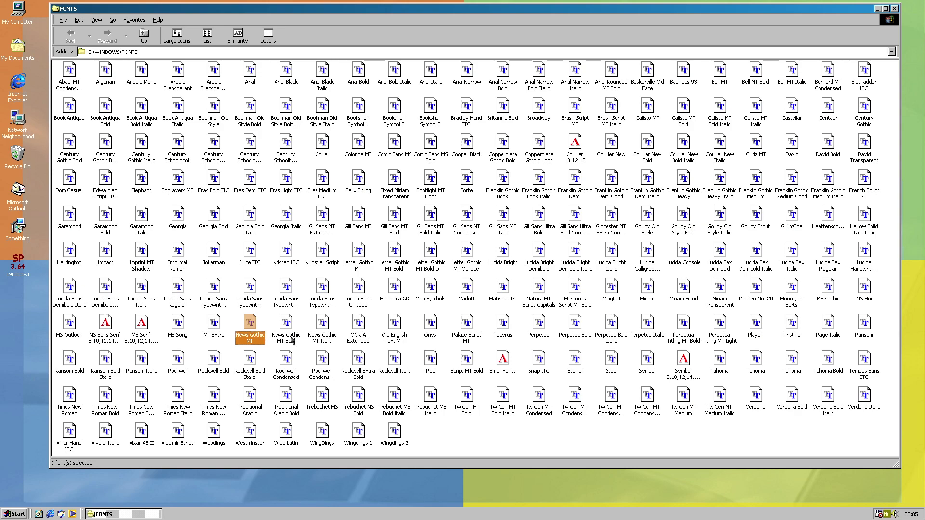
key("Delete")
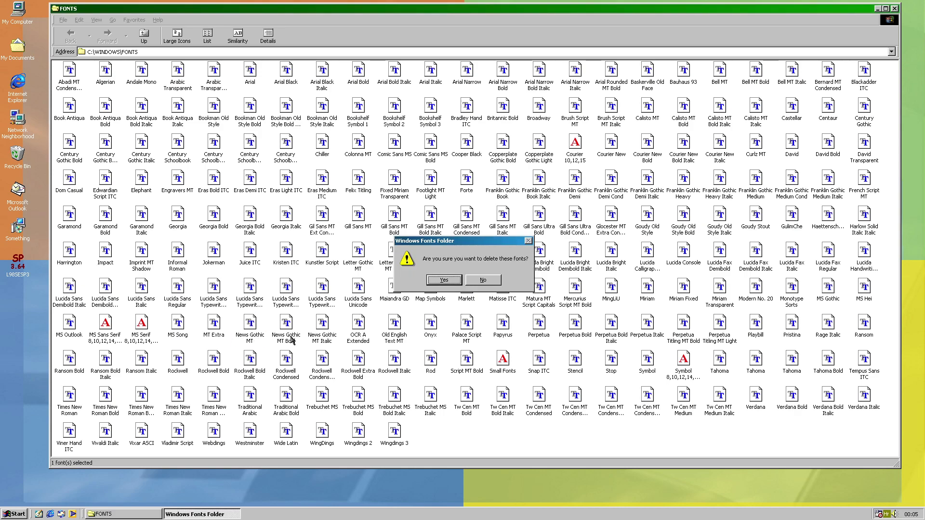
key("Escape")
double_click(20, 229)
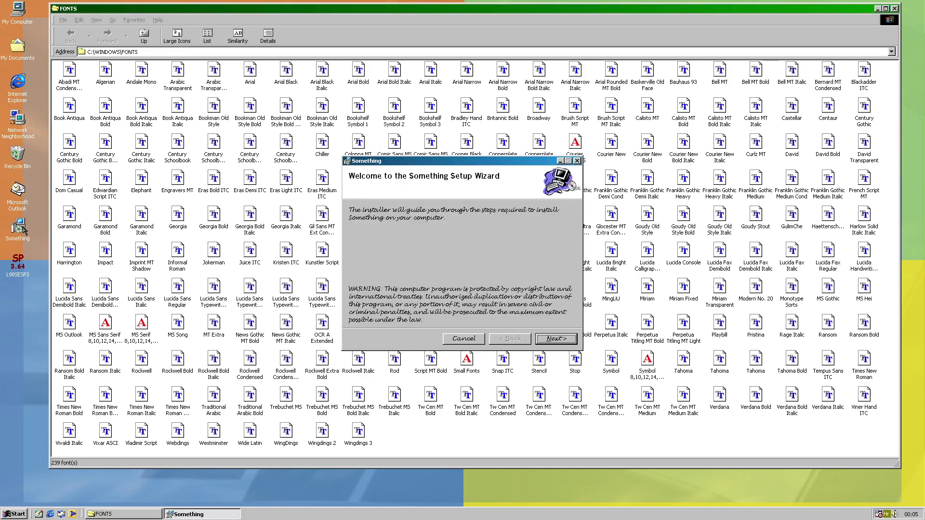
left_click(468, 338)
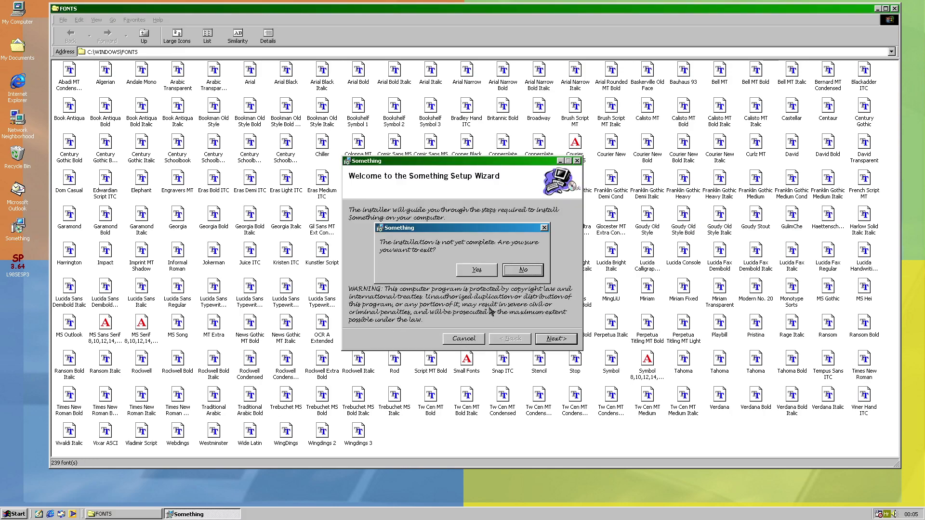
left_click(478, 271)
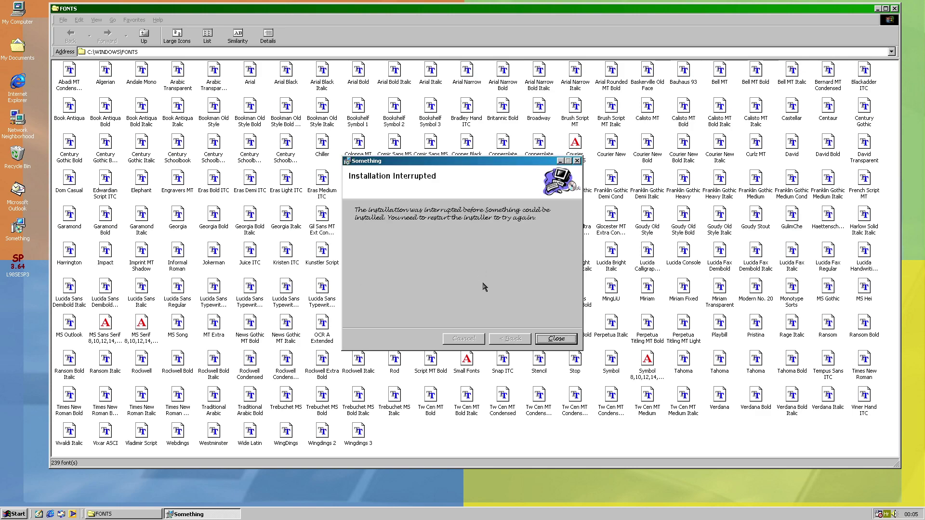
left_click(556, 339)
- Delete Lucida Handwriting Italic, leaving 238 fonts, then launch and quit the Something wizard again
left_click(566, 272)
key("Right")
key("Right")
key("Right")
key("Right")
key("Right")
key("Right")
key("Right")
key("Right")
key("Right")
key("Right")
key("Right")
left_click(867, 265)
key("Delete")
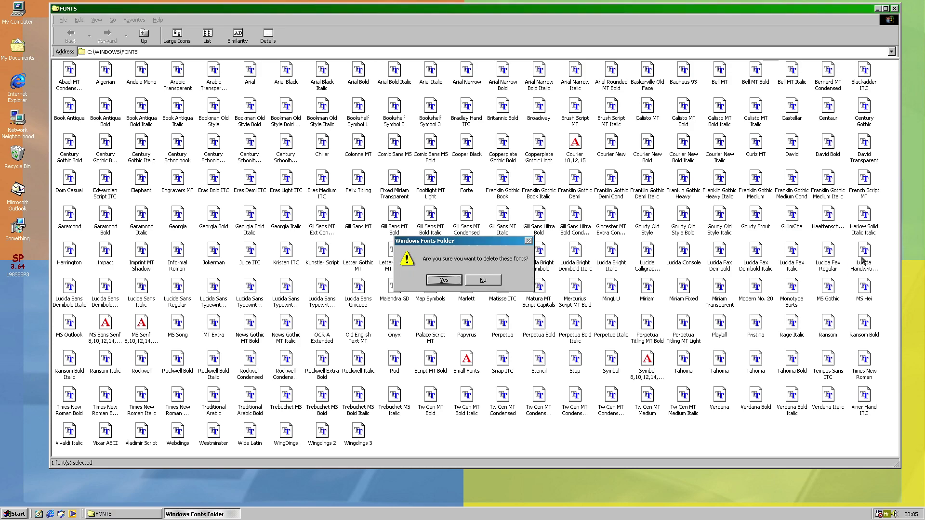
key("Return")
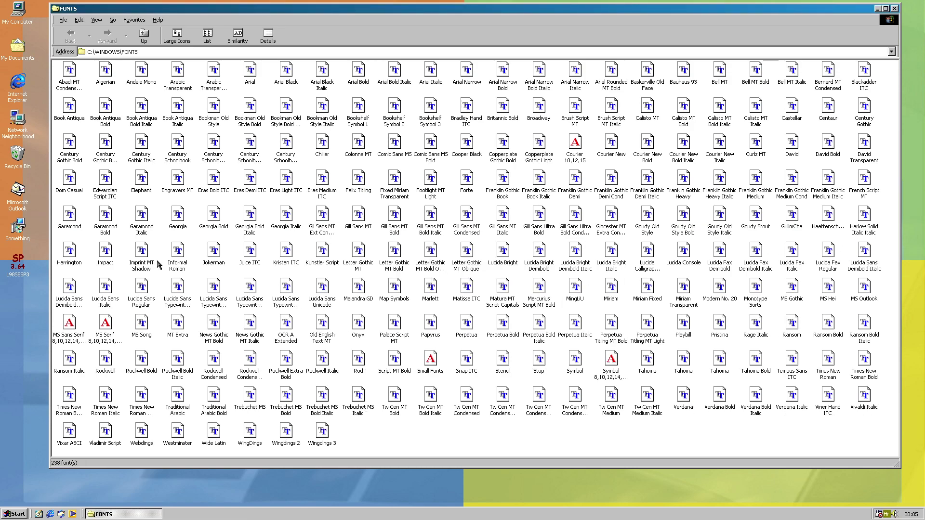
double_click(22, 230)
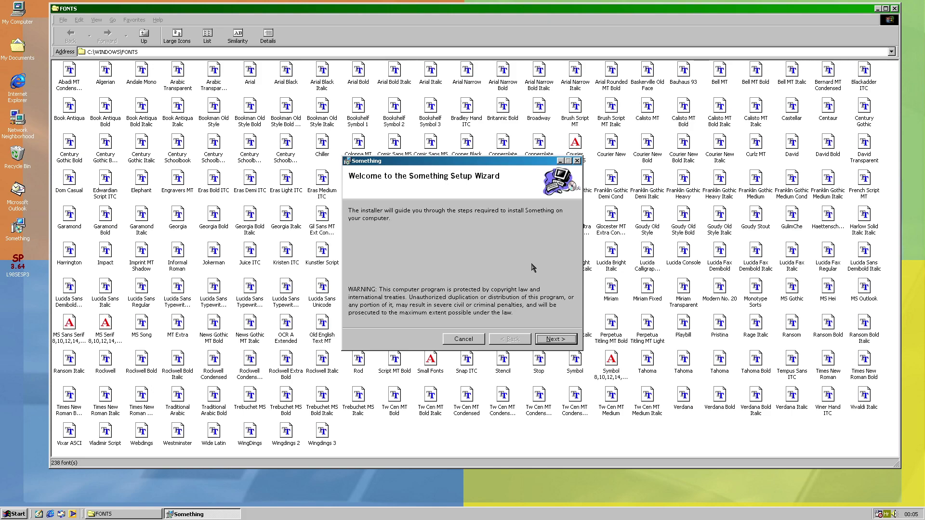
left_click(469, 337)
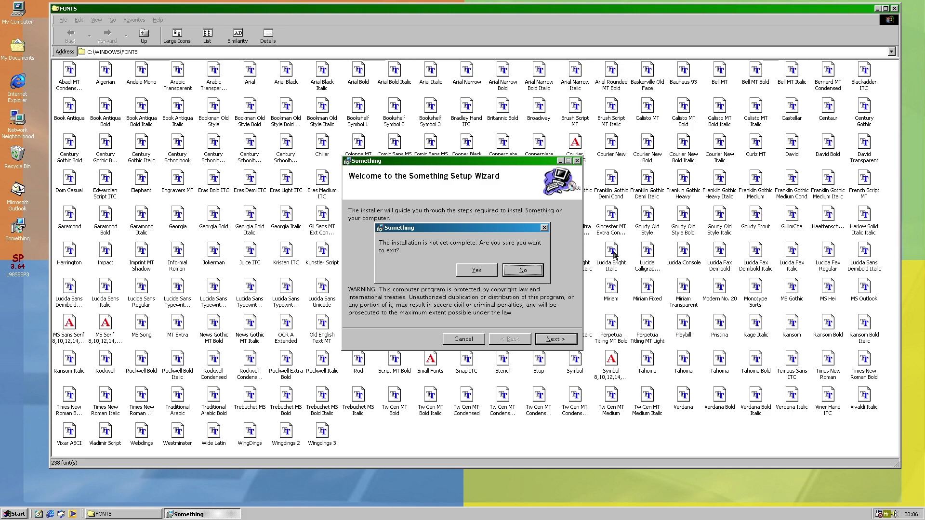
left_click(476, 271)
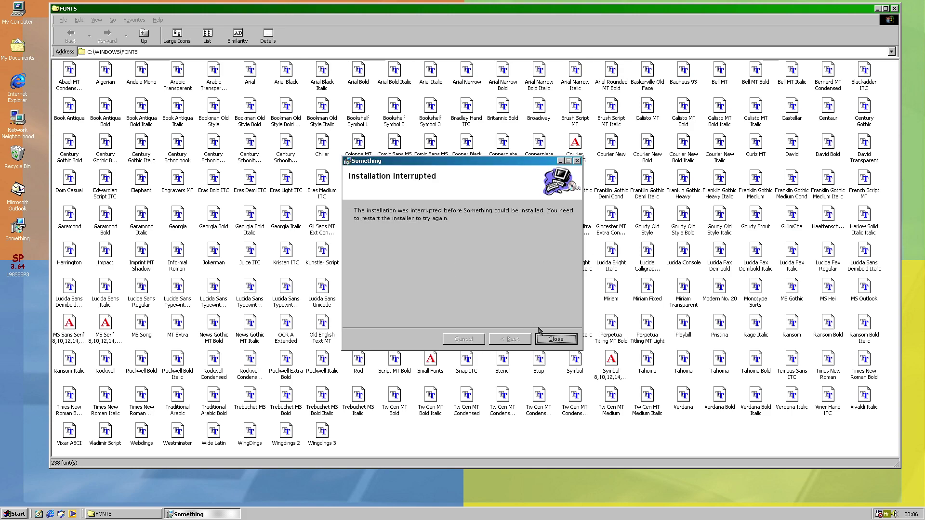
left_click(555, 340)
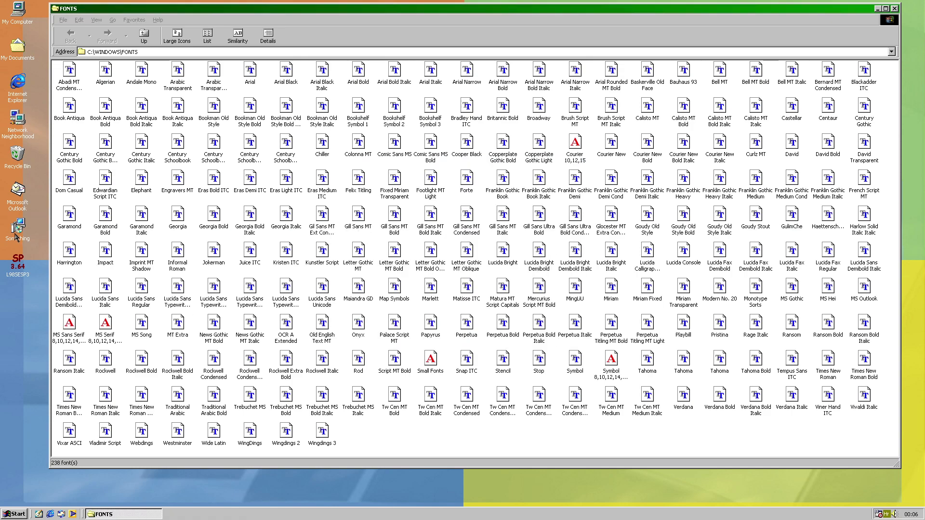
- Install Something by accepting the licence agreement and running the install
left_click(556, 339)
left_click(455, 319)
left_click(554, 340)
left_click(491, 302)
- Reopen the Something setup and remove Something again
double_click(18, 231)
left_click(363, 300)
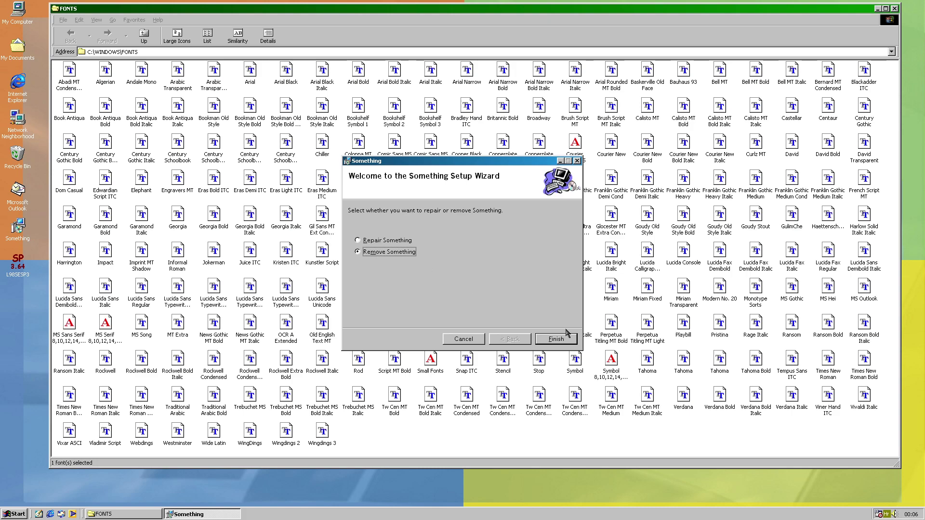
left_click(551, 340)
left_click(556, 340)
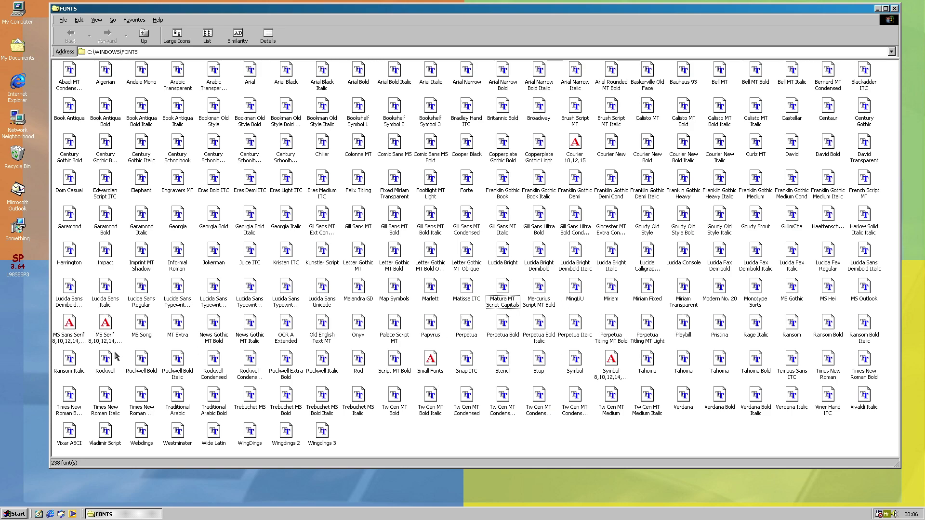
- Preview the MS Sans Serif font, close it, then select Abadi MT Condensed Light
left_click(85, 340)
double_click(85, 339)
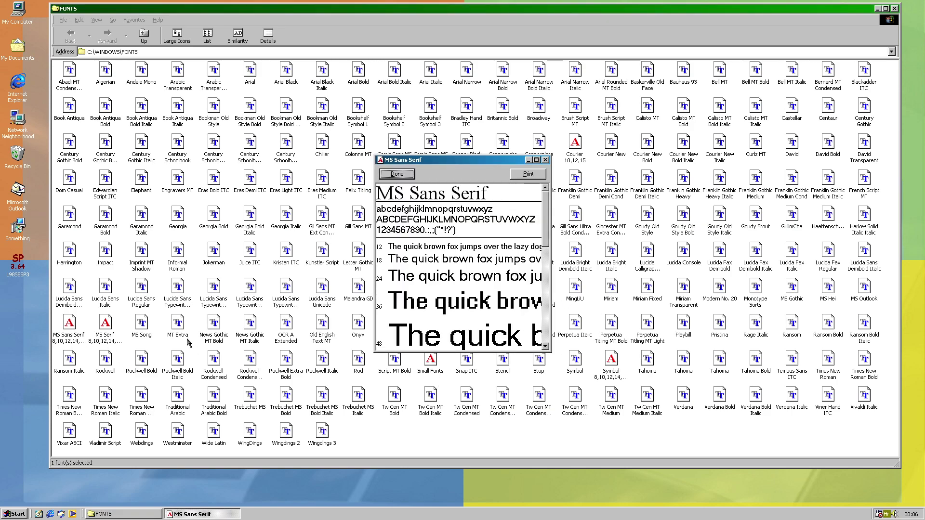
left_click(545, 160)
left_click(235, 307)
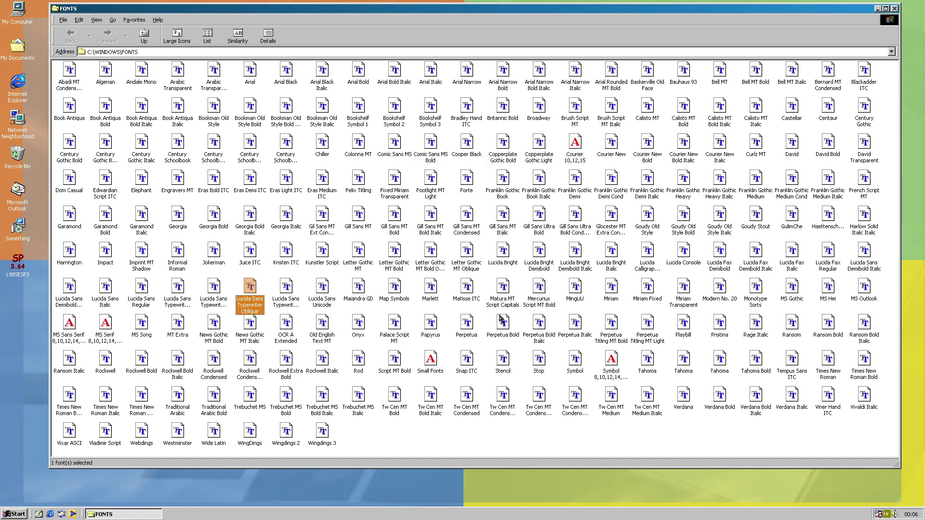
left_click(599, 305)
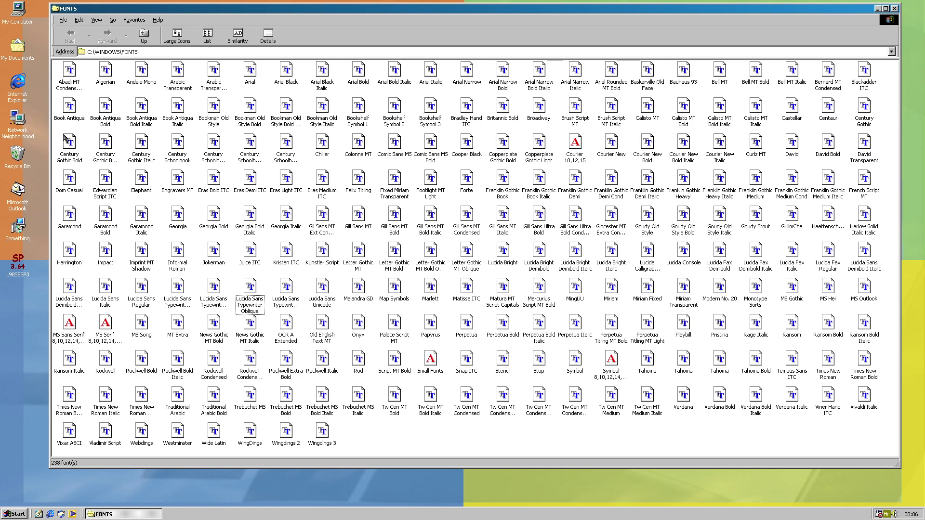
left_click(55, 94)
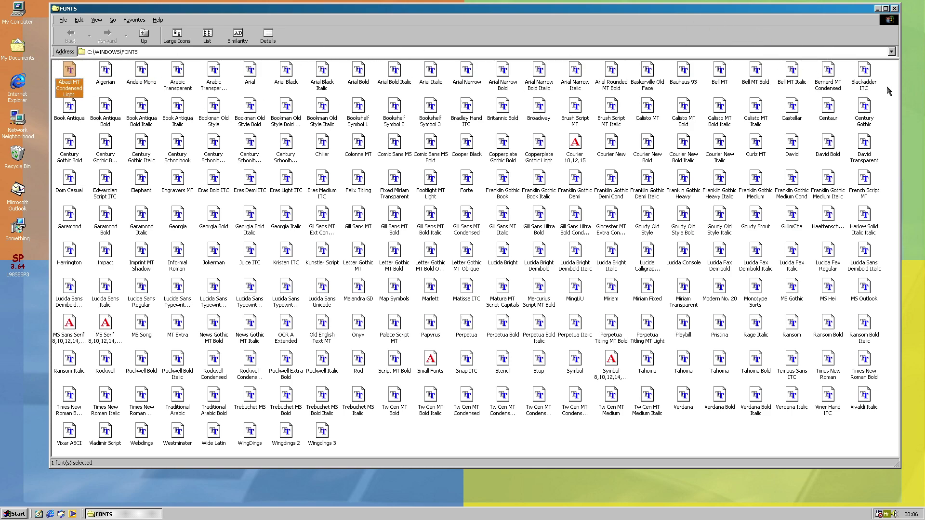
- Delete the 23-font first row and cancel the Something wizard, then reselect the row and retry
left_click(864, 85, "shift")
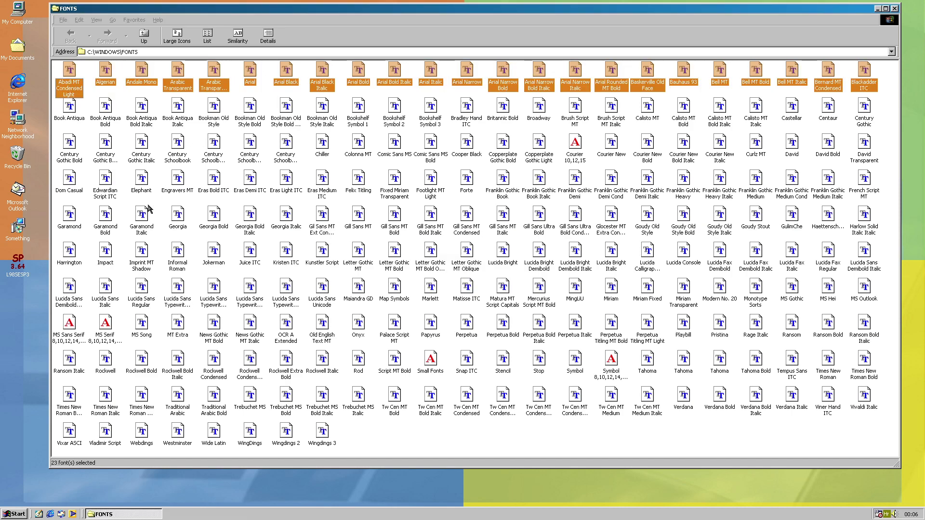
key("Delete")
double_click(24, 236)
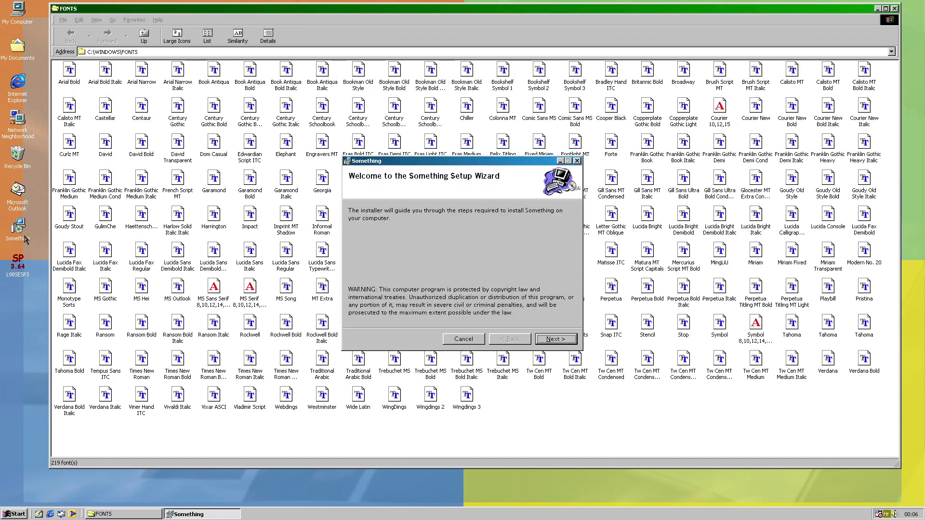
left_click(482, 339)
left_click(477, 272)
left_click(555, 339)
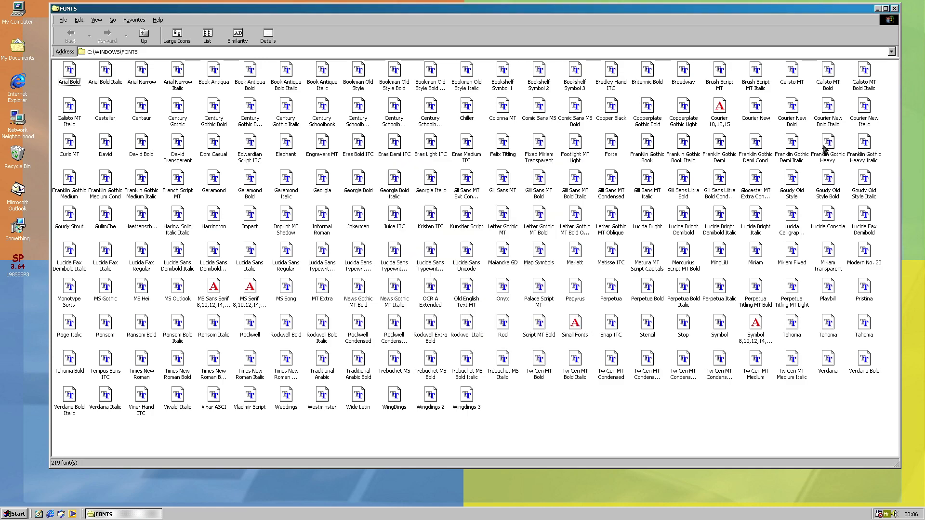
left_click_drag(889, 88, 63, 64)
key("Delete")
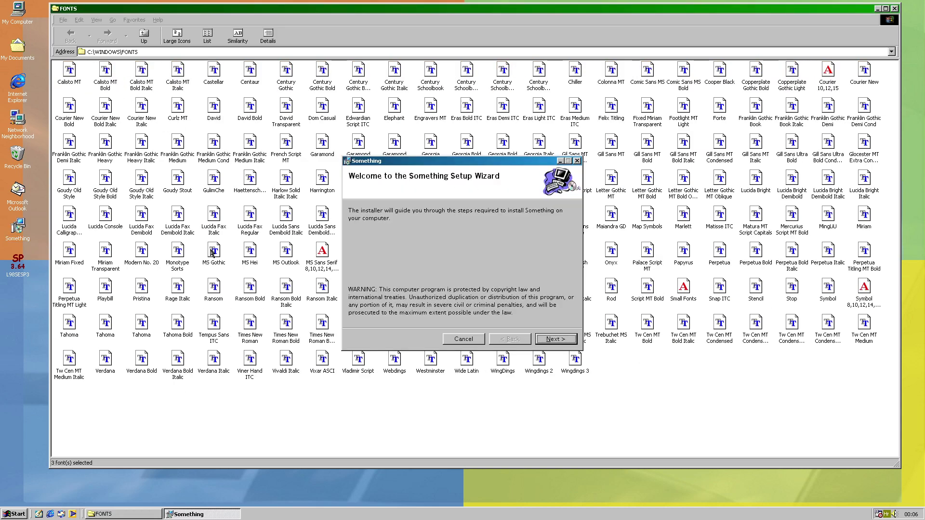
left_click(481, 343)
left_click(480, 270)
left_click(570, 342)
- Delete two more 23-font first rows, cancelling the wizard between, bringing the folder to 158 fonts
left_click_drag(862, 93, 80, 71)
key("Delete")
key("Return")
double_click(15, 230)
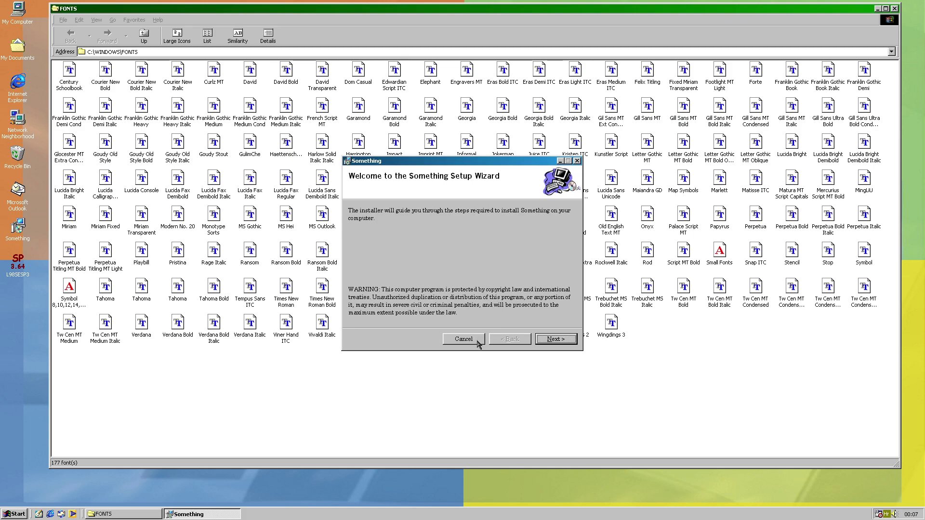
left_click(464, 339)
left_click(487, 271)
left_click(554, 339)
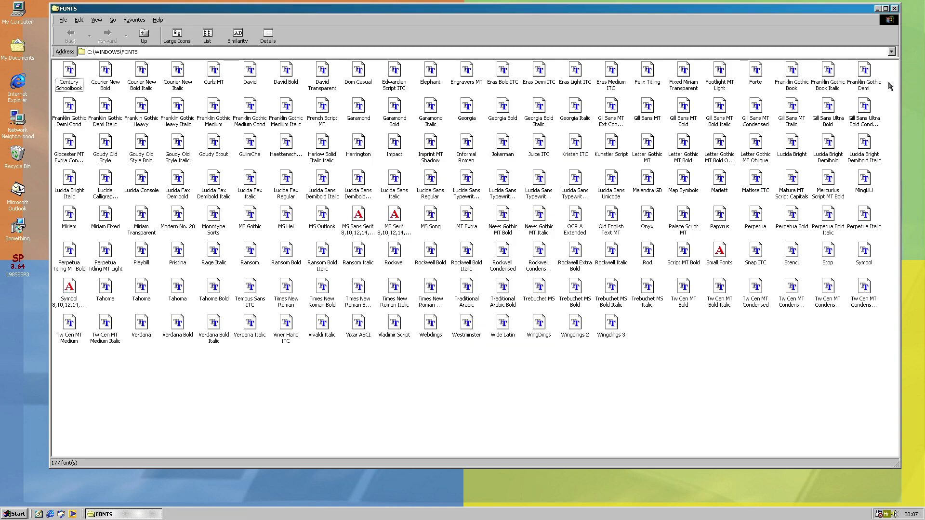
left_click_drag(892, 86, 117, 73)
key("Delete")
key("Return")
double_click(11, 236)
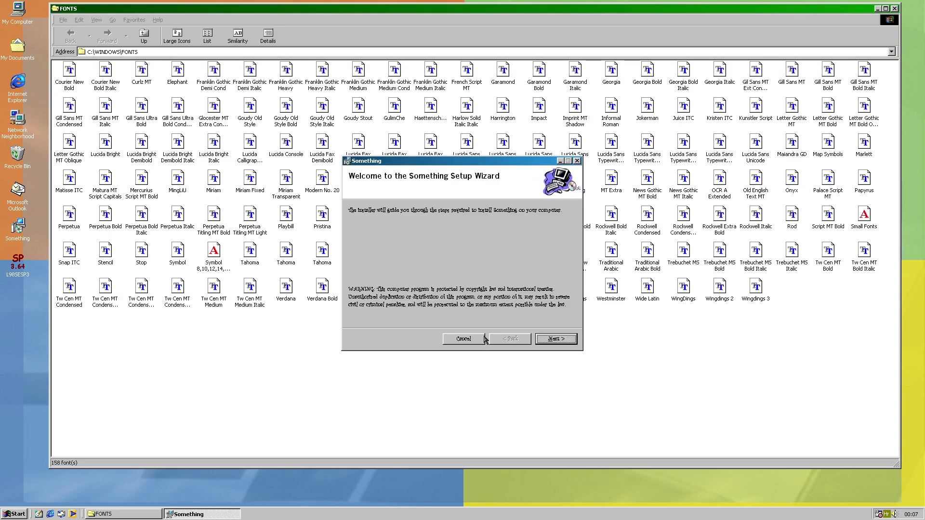
left_click(164, 92)
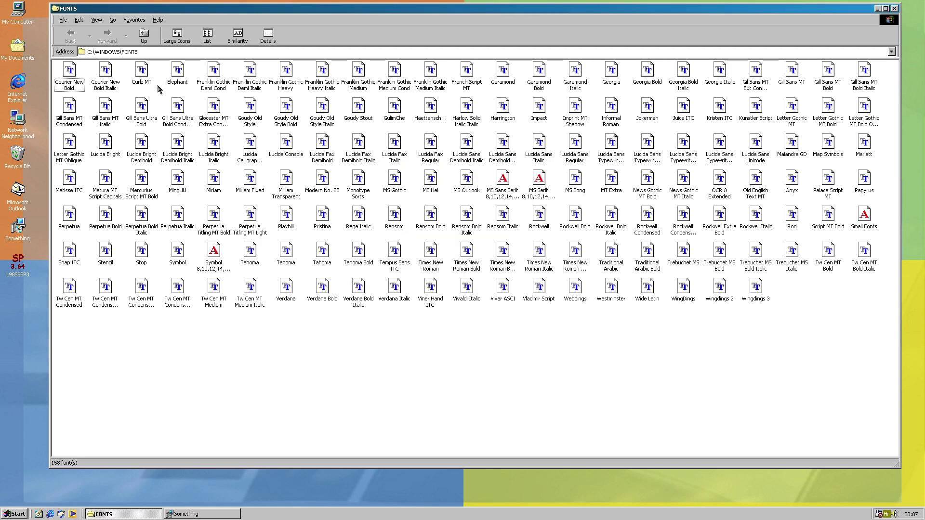
- Preview the Jokerman font and cancel the pending Something setup wizard
double_click(647, 107)
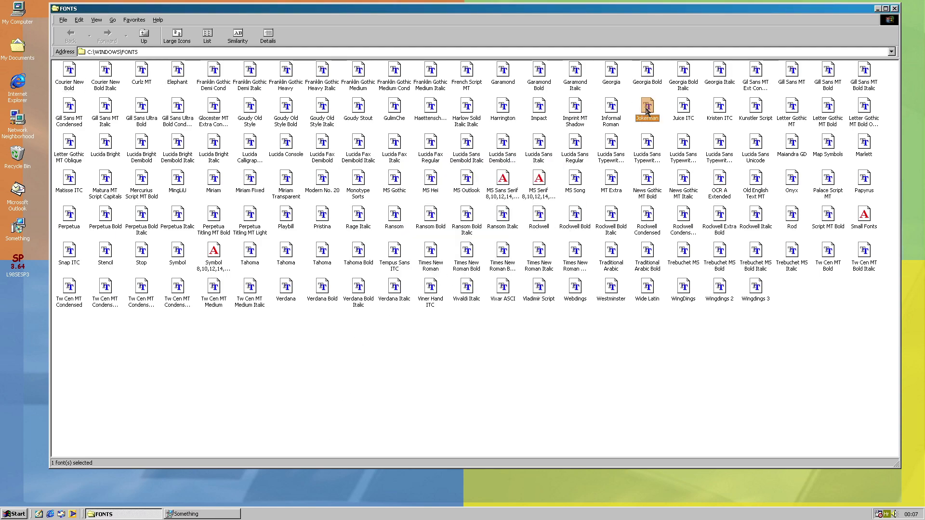
left_click(212, 515)
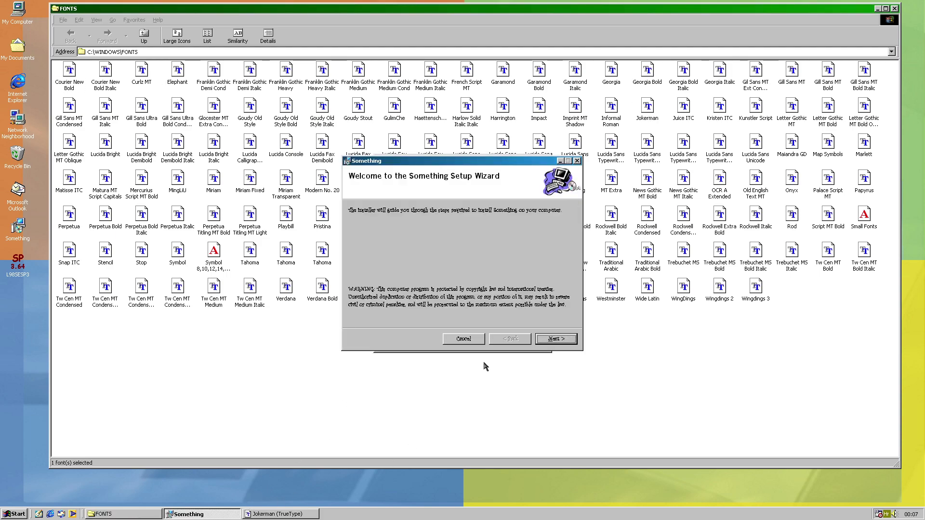
left_click(470, 340)
left_click(475, 270)
left_click(554, 343)
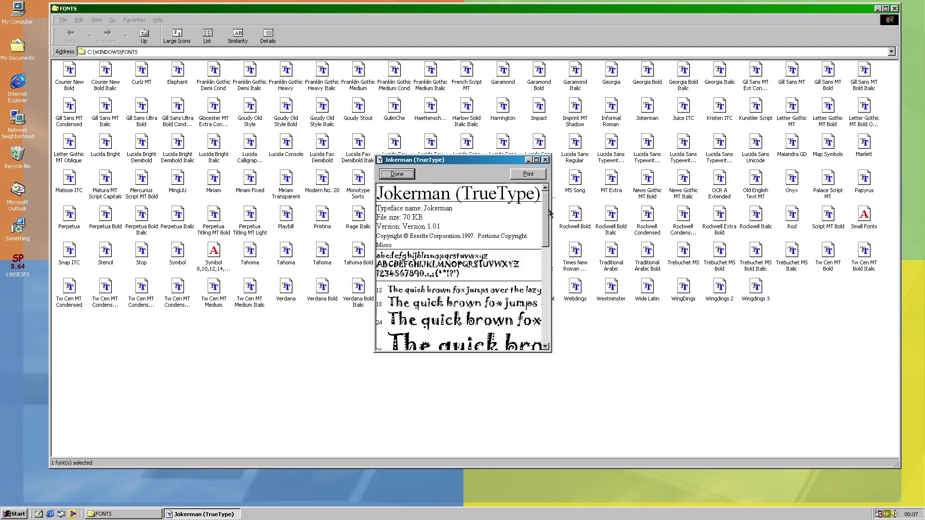
left_click(546, 156)
- Delete the top row of fonts, closing the Jokerman preview before confirming, leaving 135
left_click_drag(891, 81, 61, 74)
key("Delete")
left_click(202, 515)
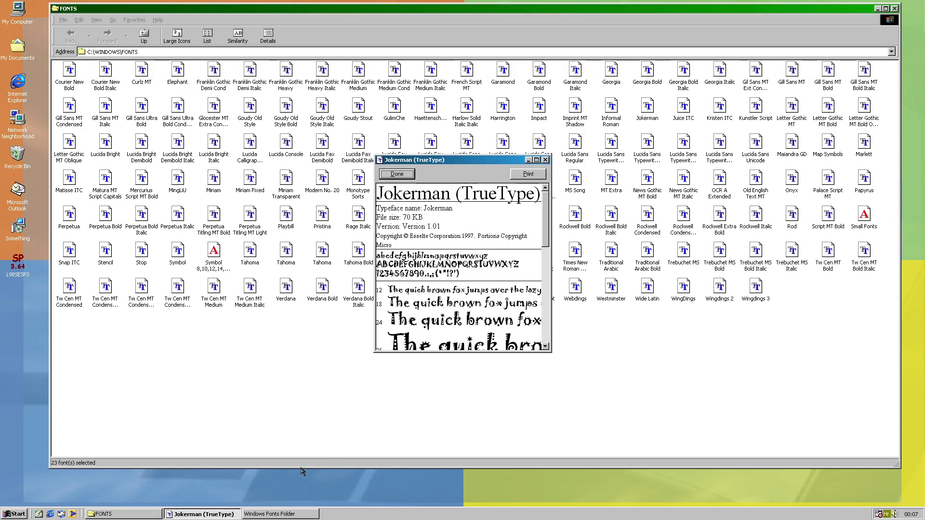
left_click(419, 186)
key("Return")
- Relaunch and cancel the Something wizard, then select and delete the next 23-font row
double_click(13, 234)
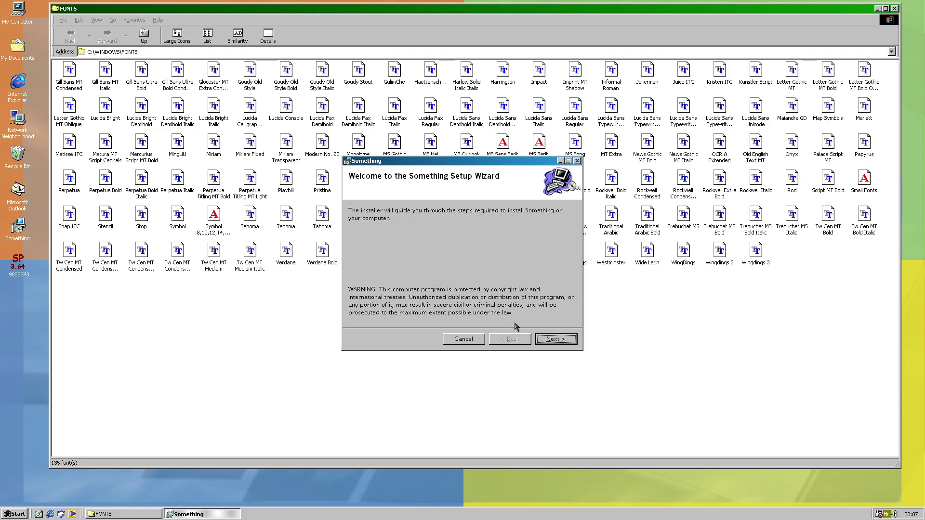
left_click(461, 340)
left_click(470, 271)
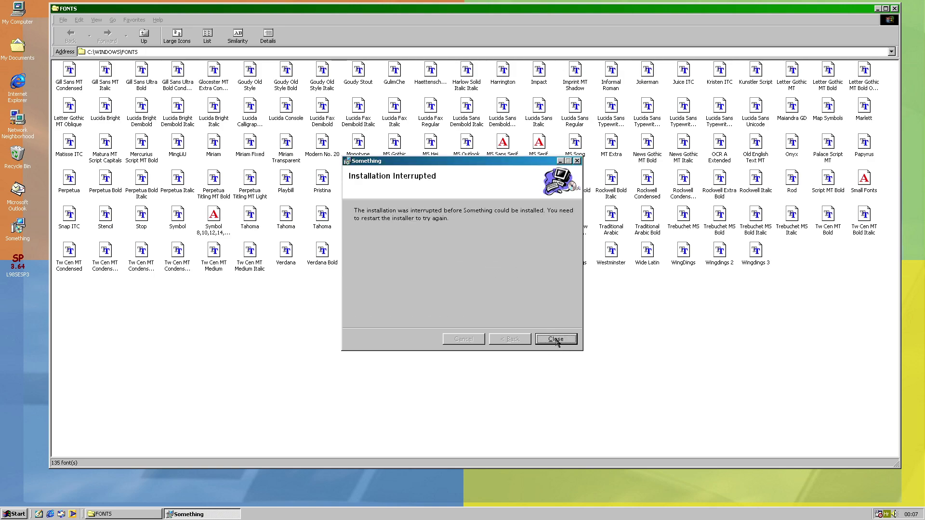
left_click(556, 339)
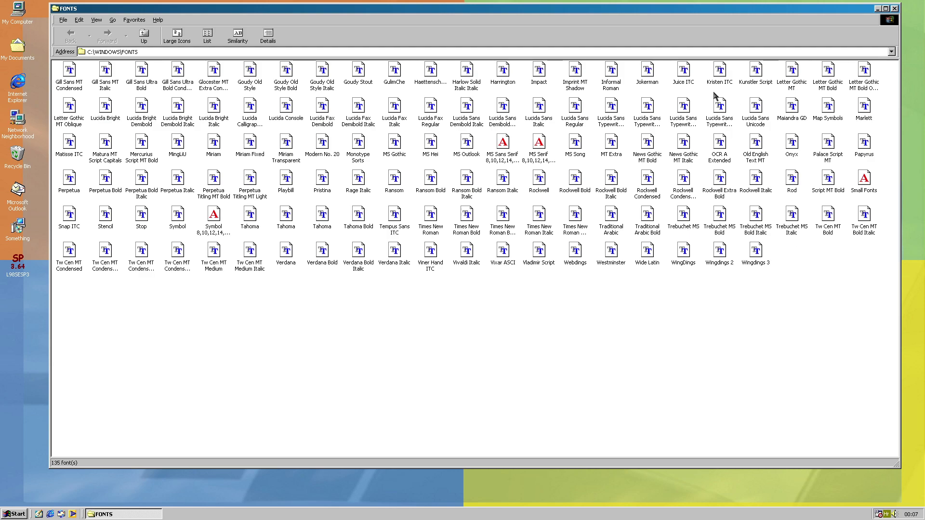
left_click_drag(892, 78, 72, 90)
key("Delete")
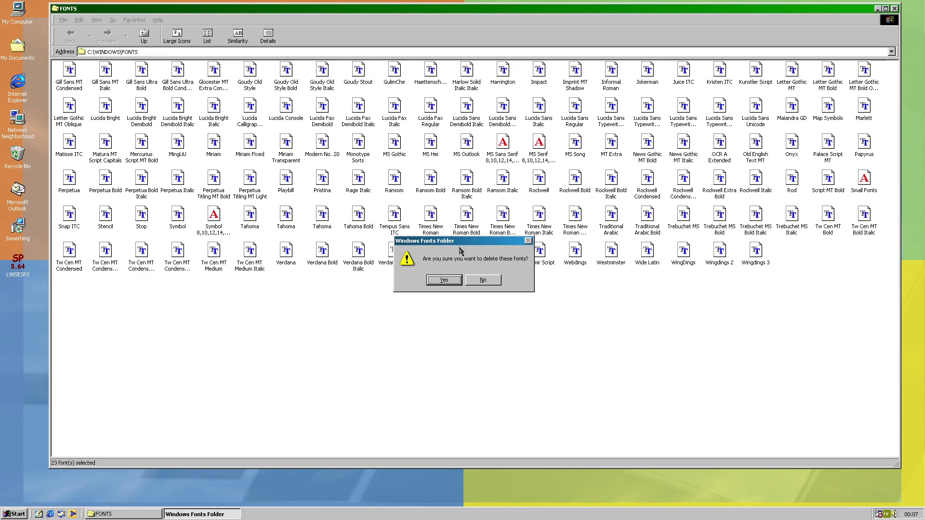
- Confirm deleting the 23 selected fonts, then test and cancel the Something wizard
left_click(437, 281)
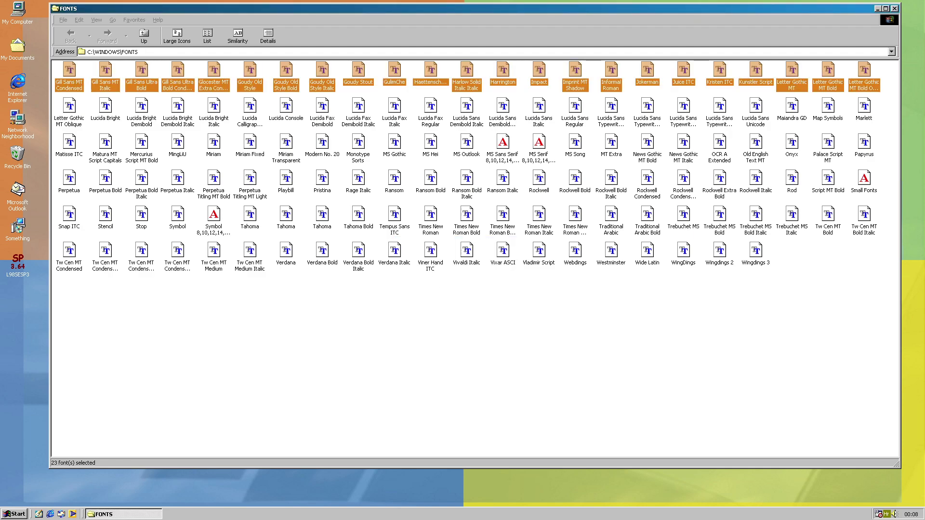
double_click(8, 235)
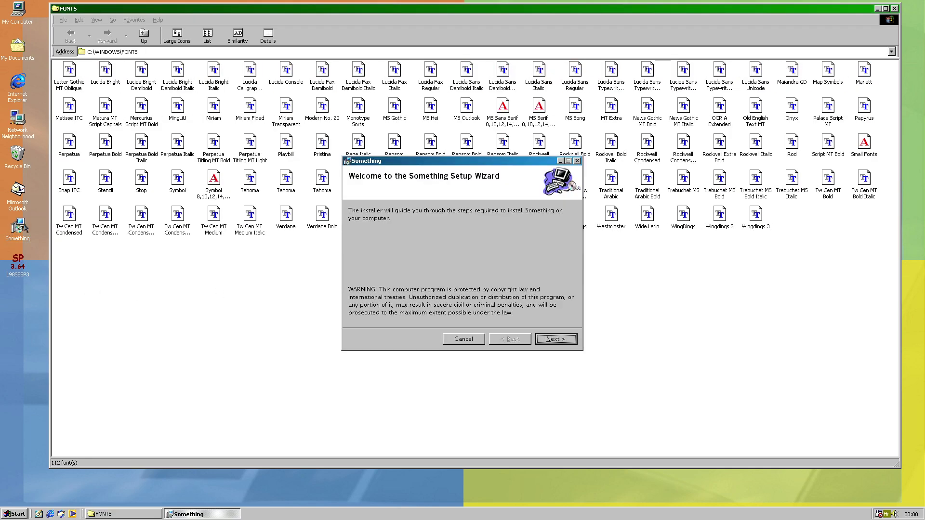
key("Tab")
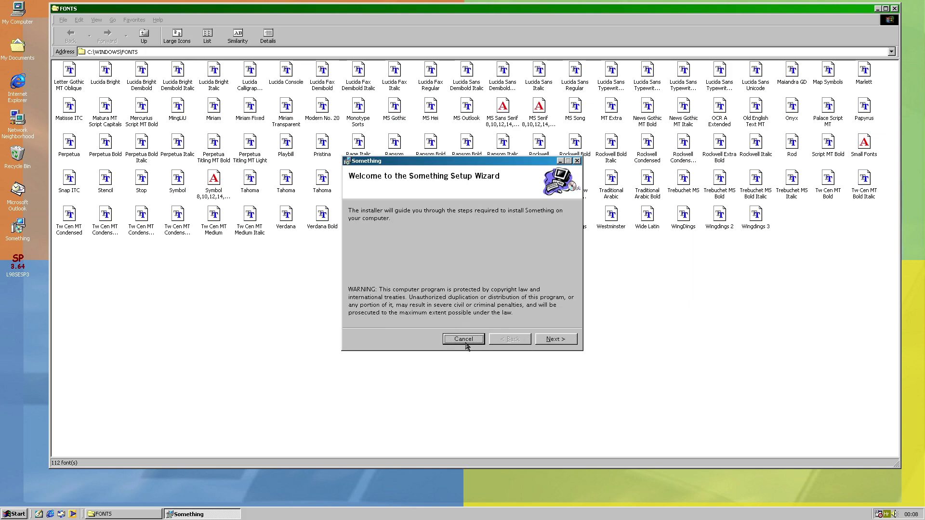
left_click(466, 343)
left_click(476, 269)
left_click(559, 341)
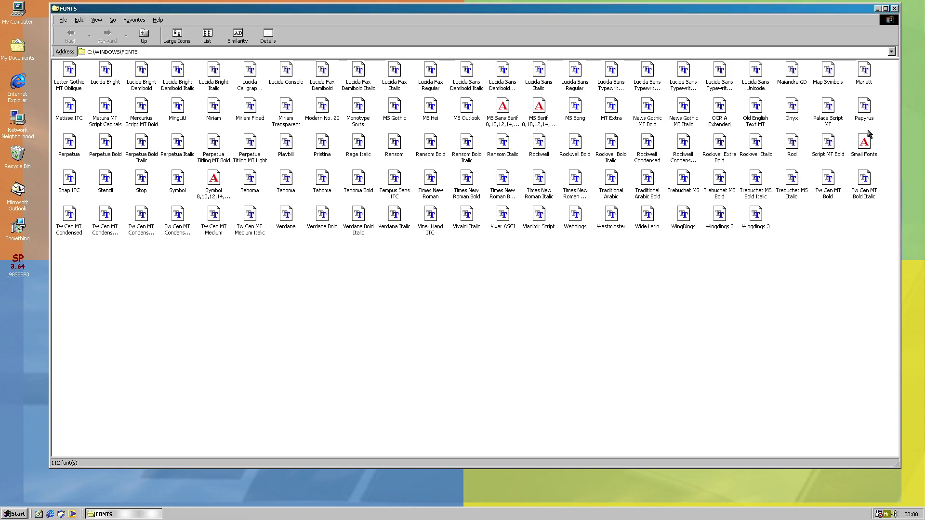
- Delete the next top row of 22 fonts, then relaunch and cancel the wizard
left_click_drag(841, 68, 68, 79)
key("Escape")
left_click_drag(849, 91, 56, 88)
key("Delete")
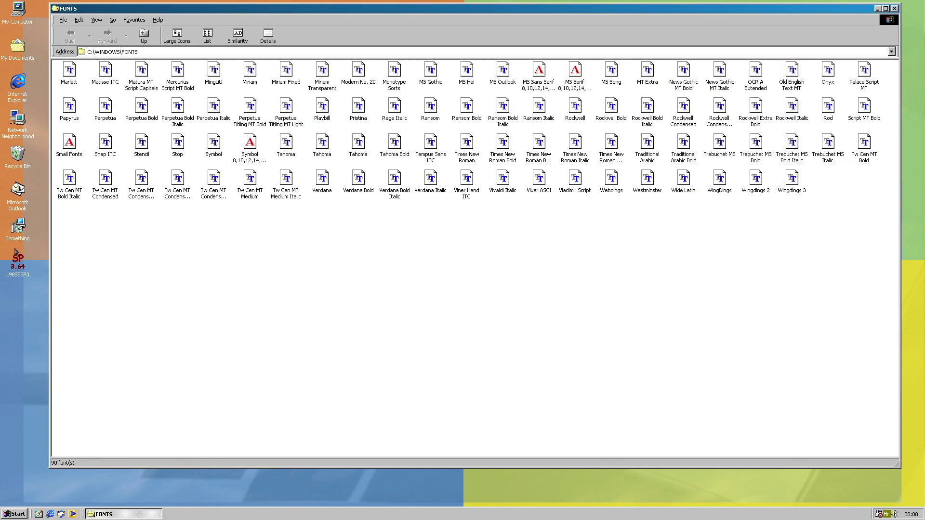
double_click(17, 236)
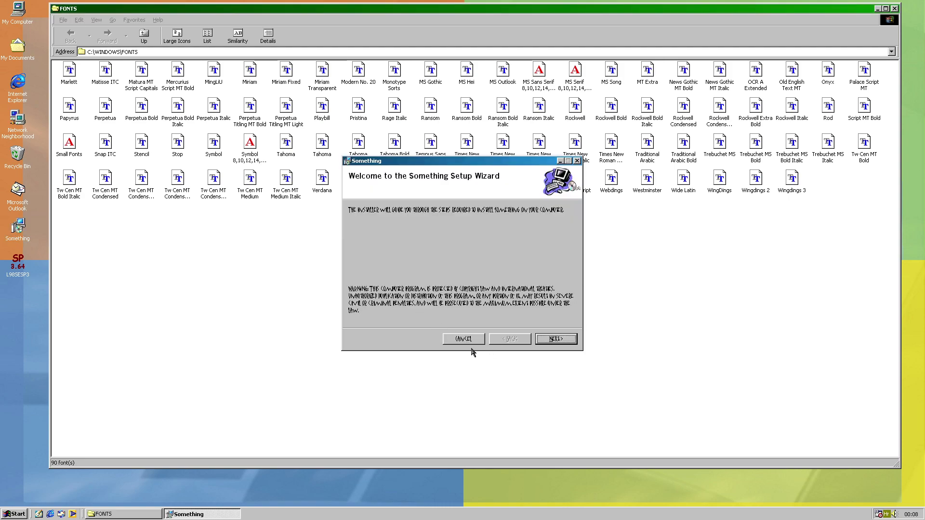
left_click(464, 340)
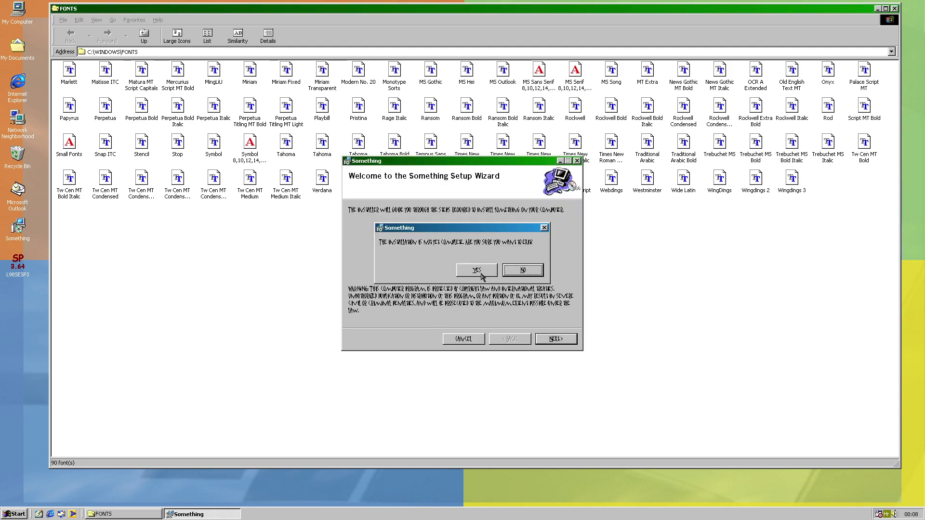
left_click(490, 278)
left_click(550, 338)
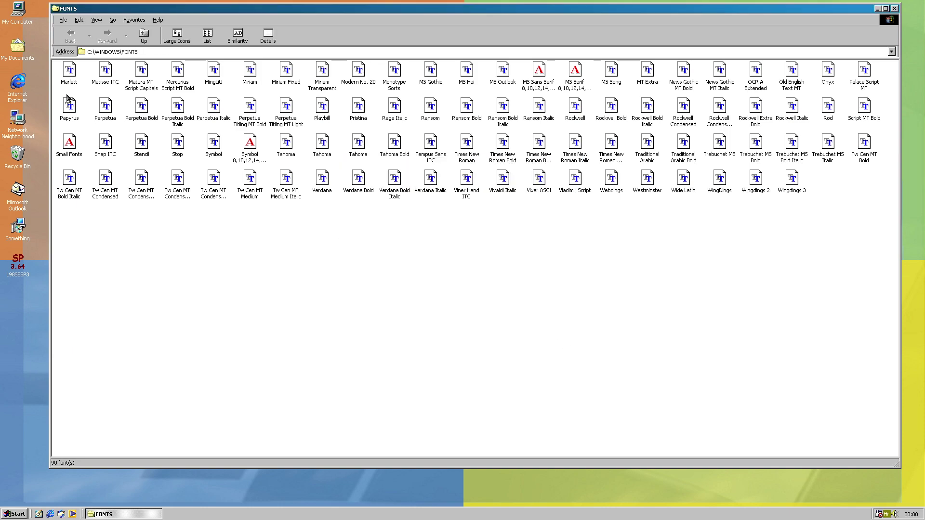
- Select and delete another top row, removing Matisse ITC through Palace Script MT and leaving 90 fonts
left_click_drag(102, 89, 865, 84)
key("Delete")
key("Escape")
- Preview Marlett and attempt to delete it, dismissing the cannot-delete system font error
double_click(69, 73)
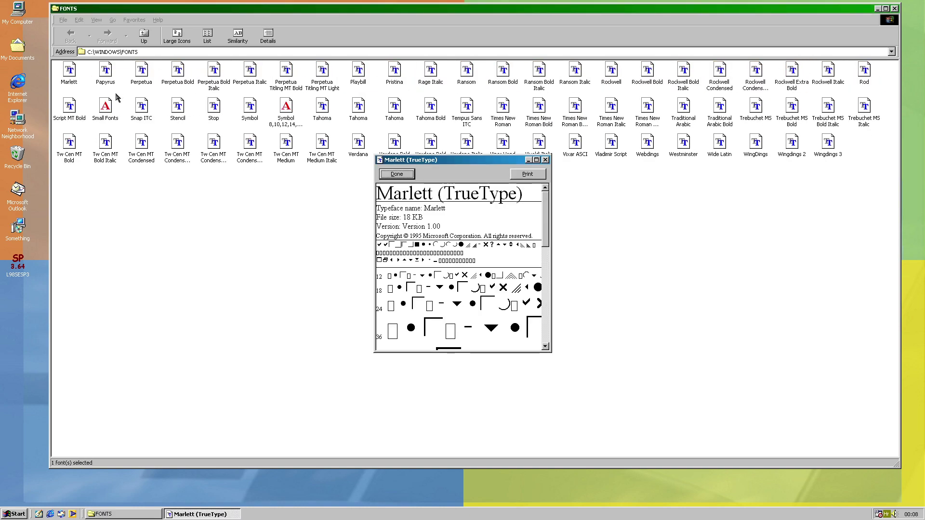
left_click(547, 161)
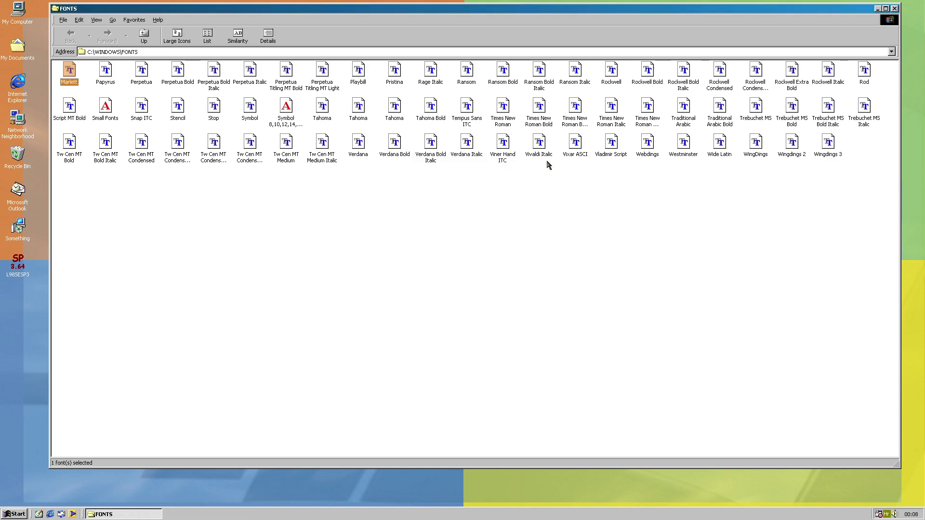
key("Delete")
key("Return")
key("Return")
- Cancel the Something wizard, then delete the fonts from Papyrus to Rod
double_click(16, 239)
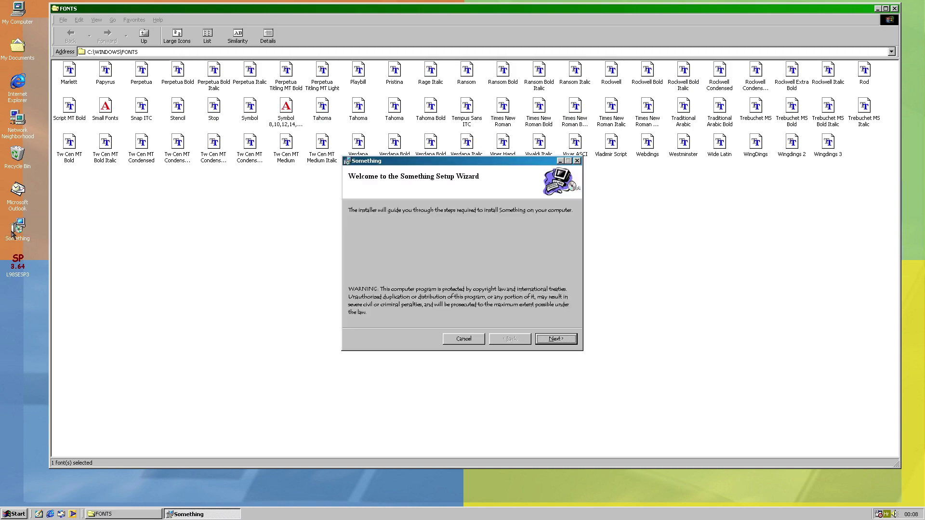
left_click(465, 339)
left_click(476, 268)
left_click(557, 338)
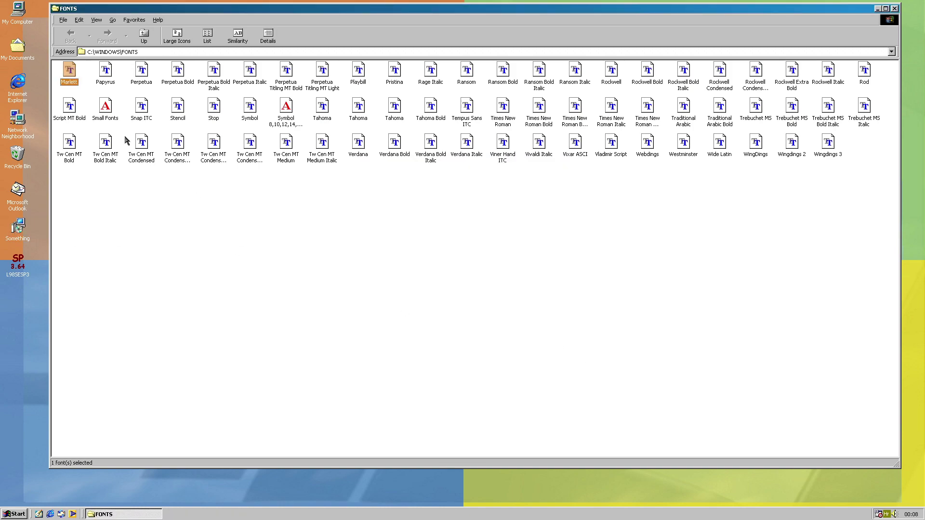
left_click_drag(99, 96, 891, 61)
key("Delete")
key("Escape")
- Cancel the wizard again, delete the next top row down to 36 fonts, and relaunch the wizard
double_click(28, 235)
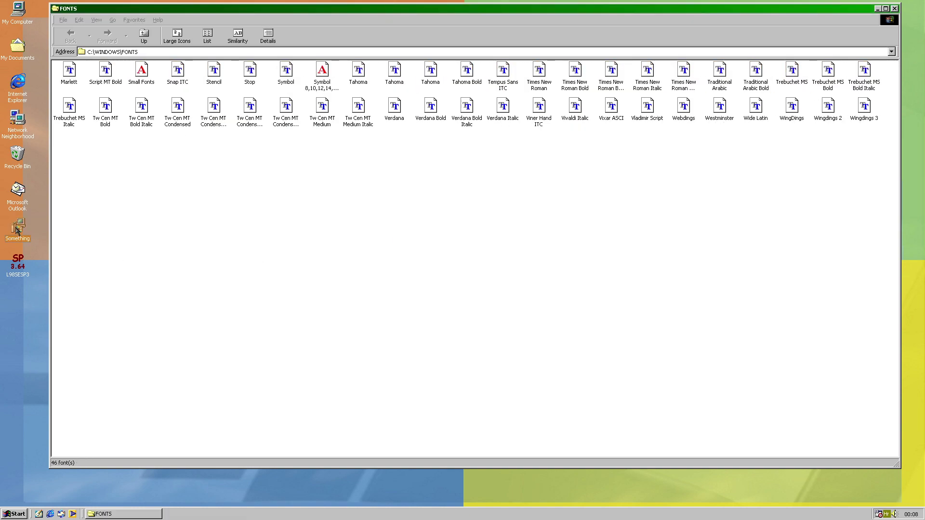
left_click(470, 338)
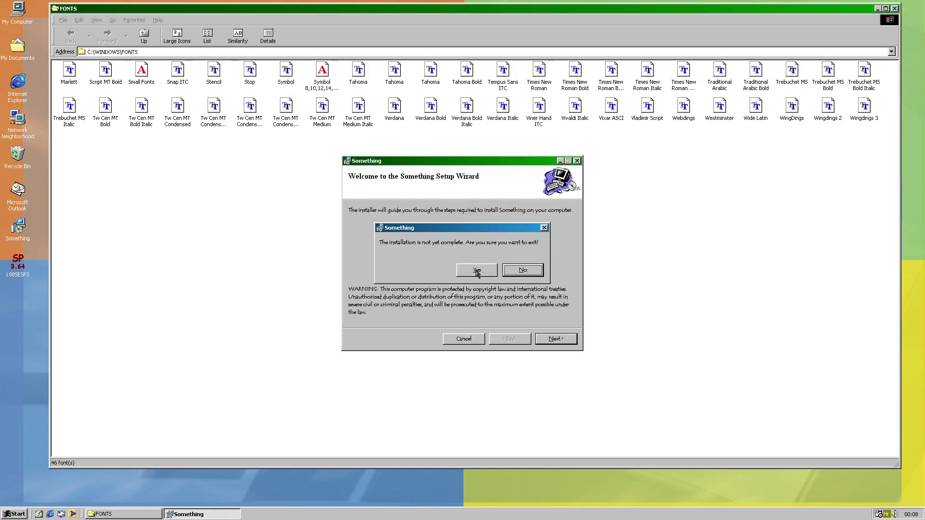
left_click(477, 270)
left_click(552, 341)
left_click_drag(102, 90, 881, 77)
key("Delete")
left_click(440, 279)
left_click(539, 282)
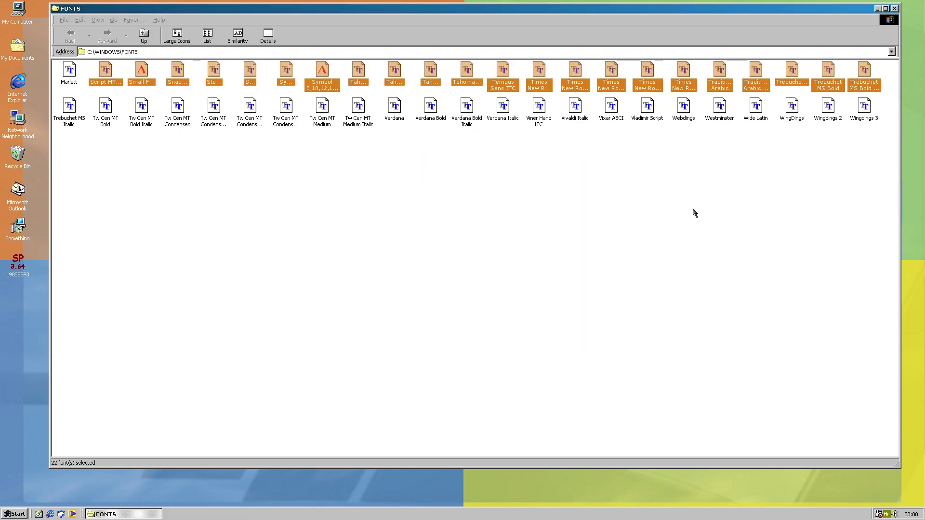
double_click(16, 233)
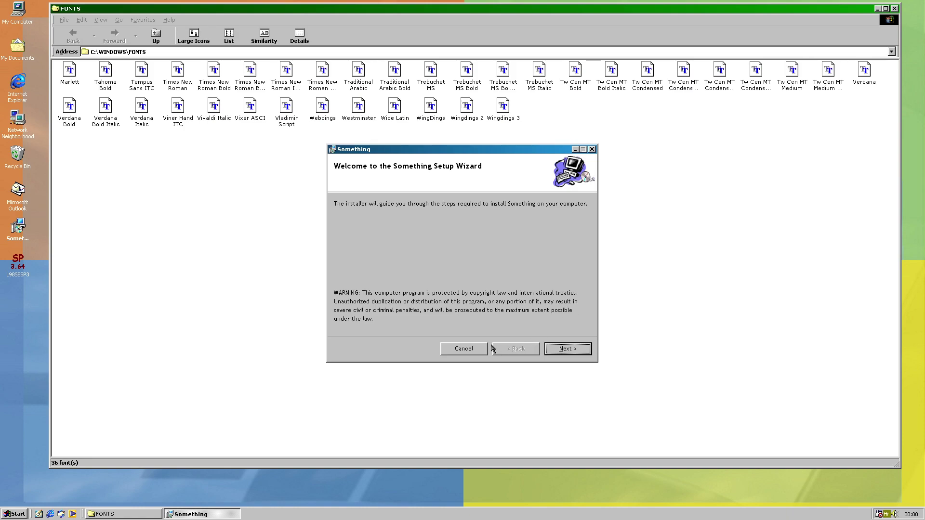
- Install Something through the wizard's licence and install pages
left_click(559, 350)
left_click(461, 324)
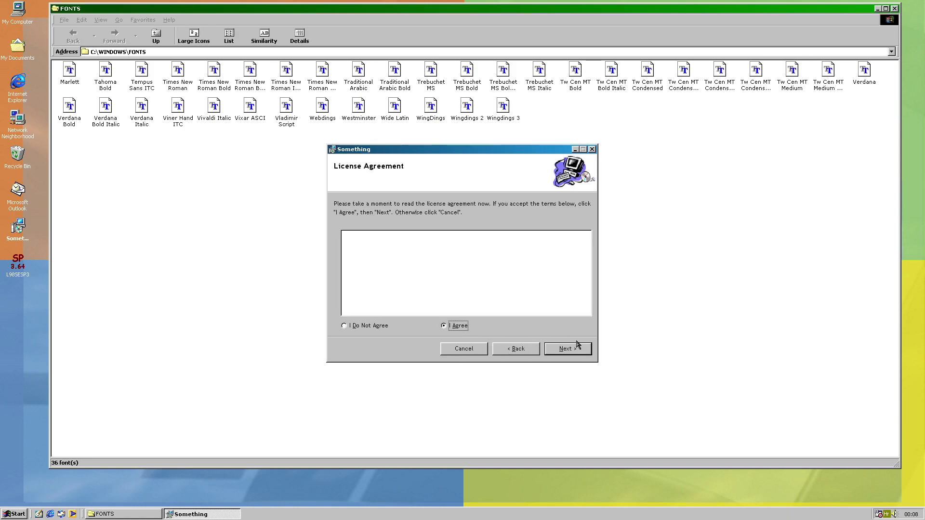
left_click(579, 349)
left_click(576, 351)
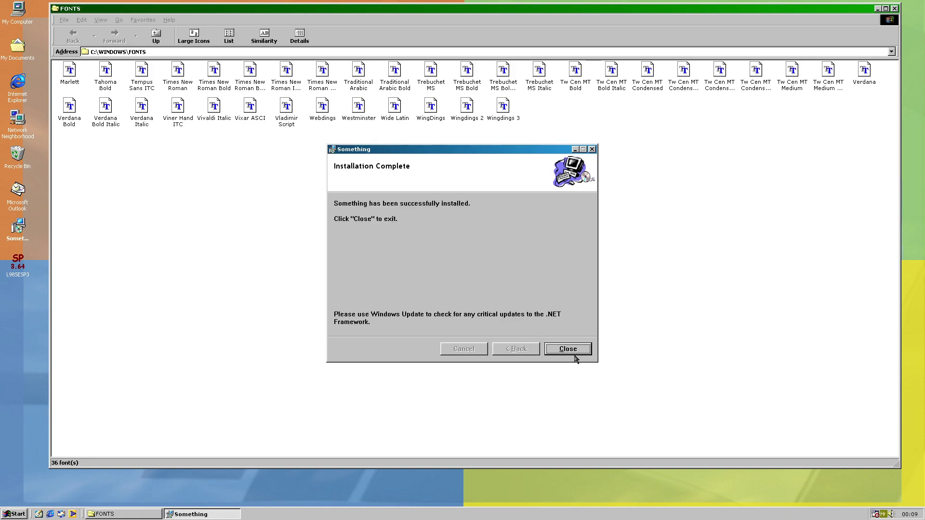
left_click(575, 354)
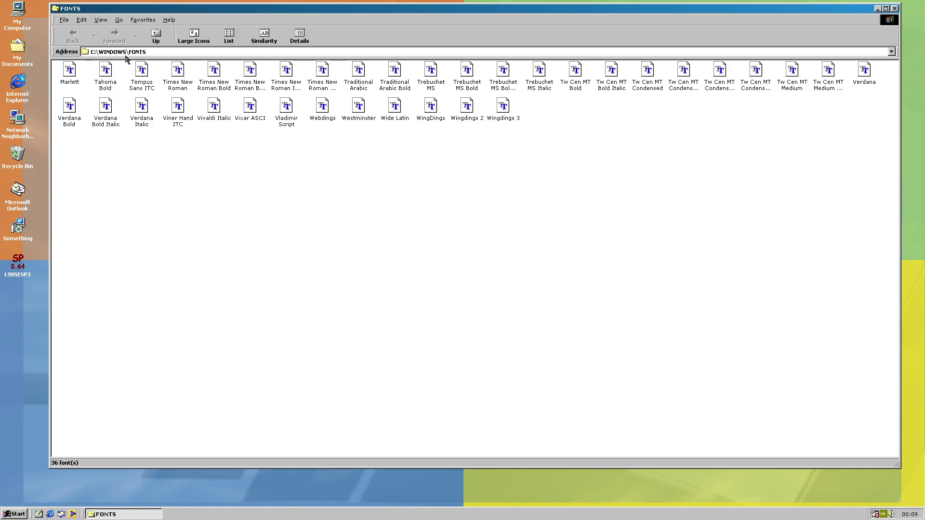
- Delete the fonts from Tahoma Bold to Verdana, dismissing the file deletion error
left_click_drag(91, 97, 847, 72)
key("Delete")
key("Return")
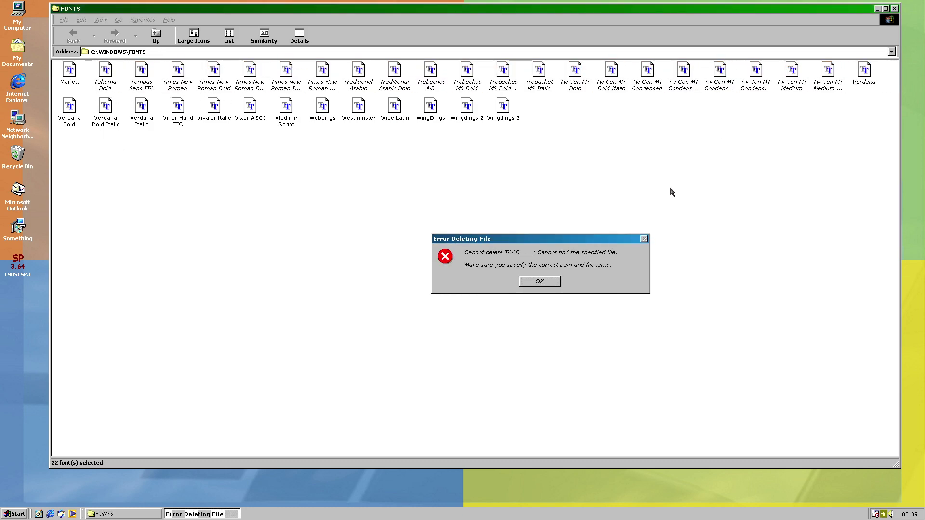
left_click(529, 283)
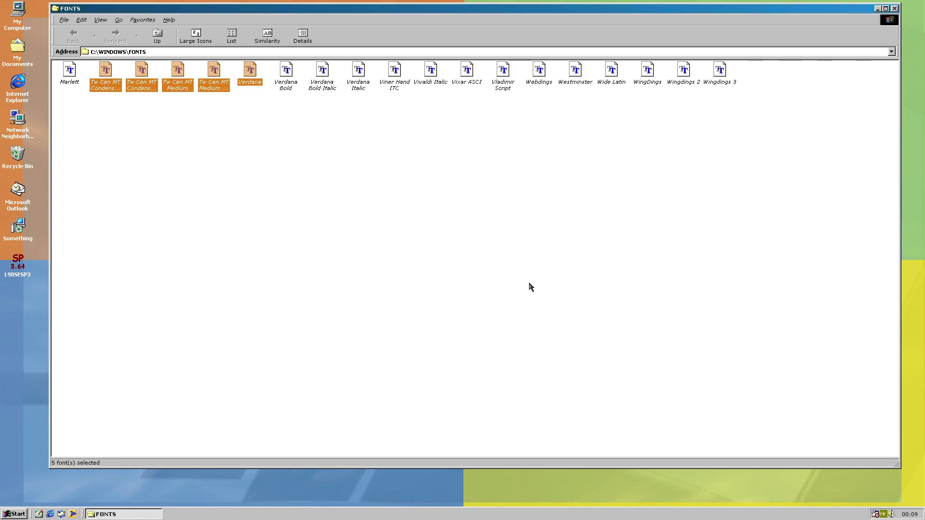
left_click(331, 262)
- Launch the Something setup wizard and cancel the installation
double_click(14, 239)
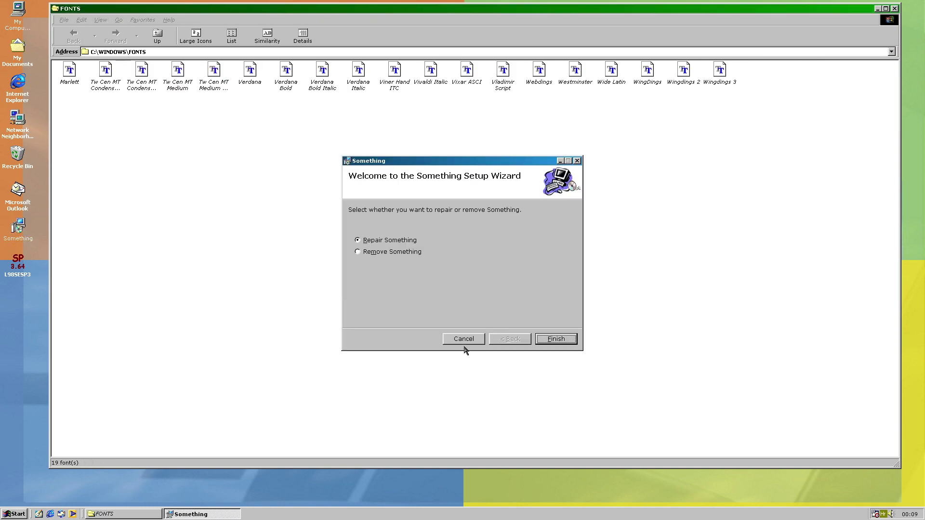
left_click(464, 346)
left_click(482, 279)
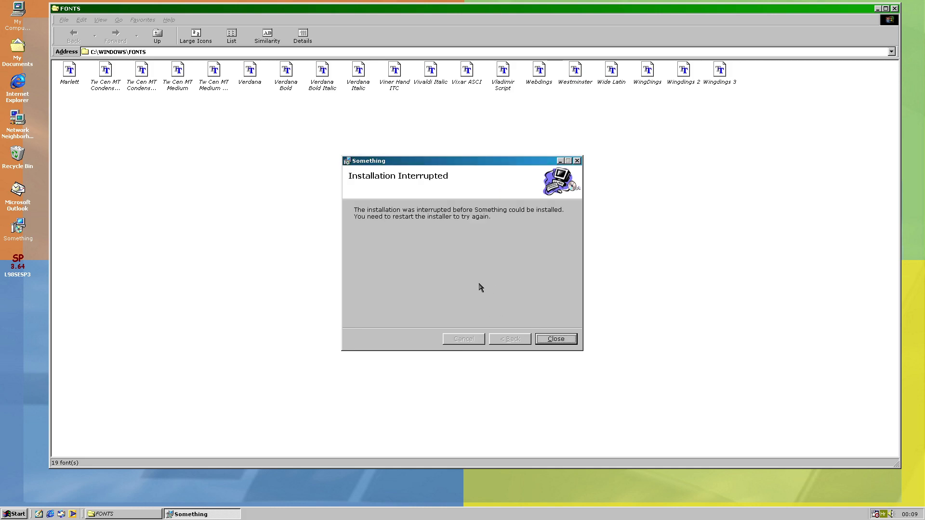
left_click(560, 341)
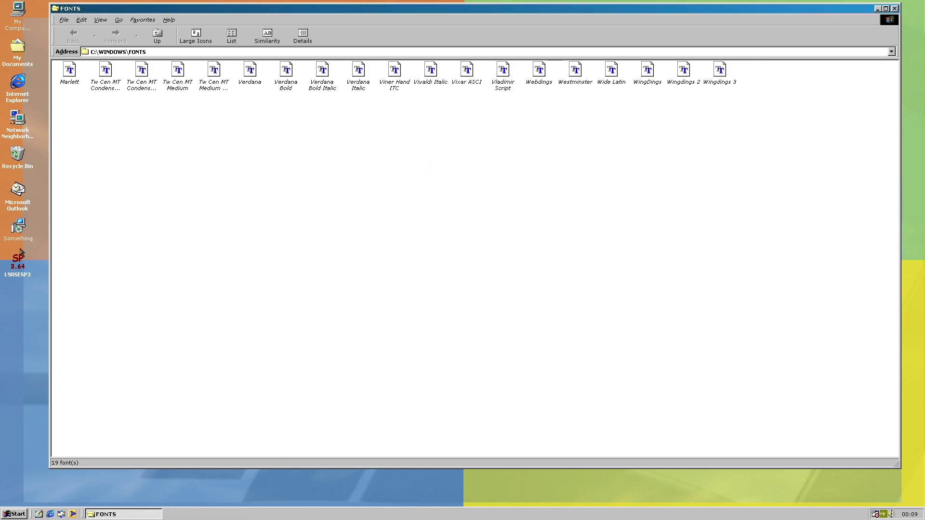
- Relaunch the Something setup and remove Something
left_click(16, 235)
double_click(16, 235)
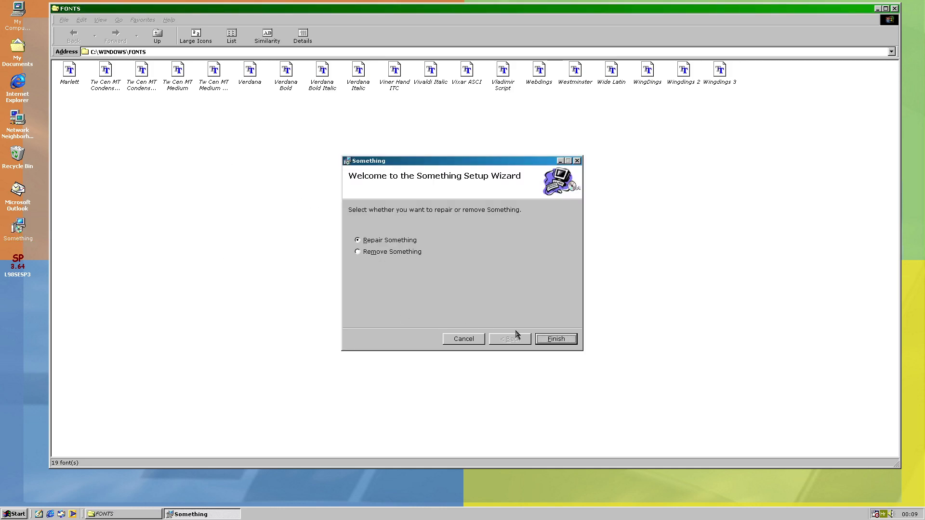
left_click(385, 252)
left_click(554, 340)
left_click(544, 341)
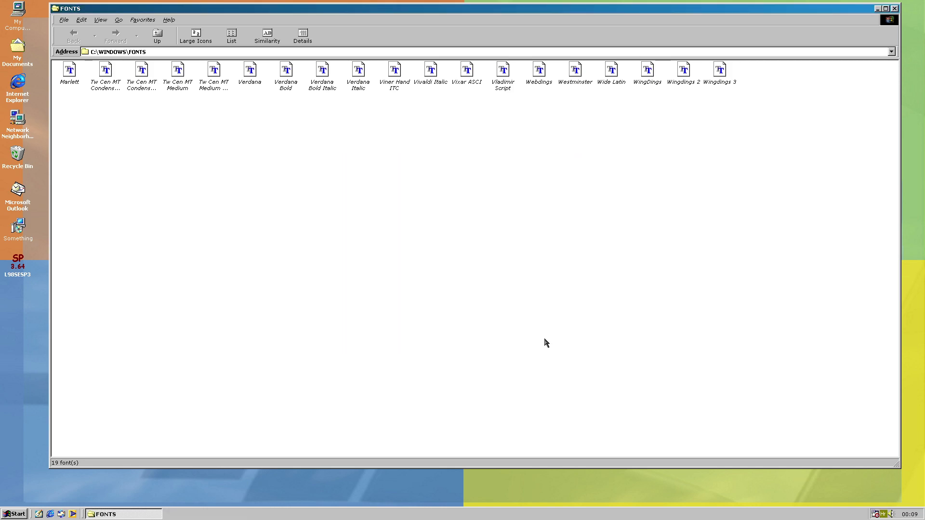
- Delete the fifteen fonts from Tw Cen MT to Wide Latin
right_click(148, 162)
left_click(165, 176)
left_click_drag(93, 97, 611, 71)
key("Delete")
key("Return")
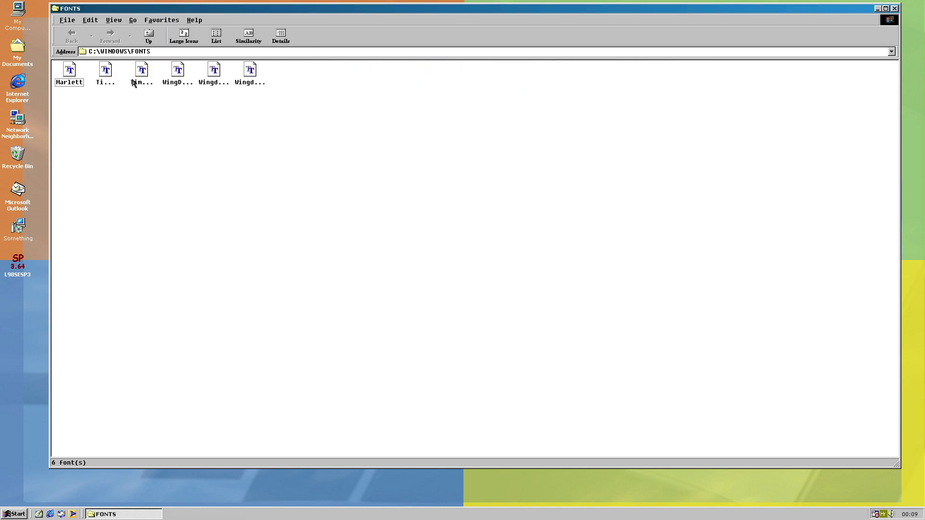
- Launch the Something setup wizard, then cancel and exit the interrupted installation
left_click(110, 78)
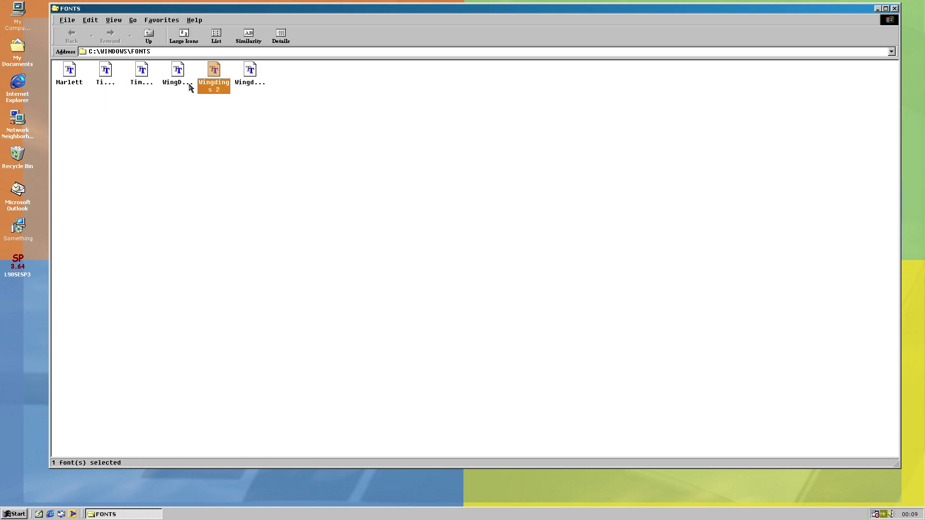
double_click(17, 229)
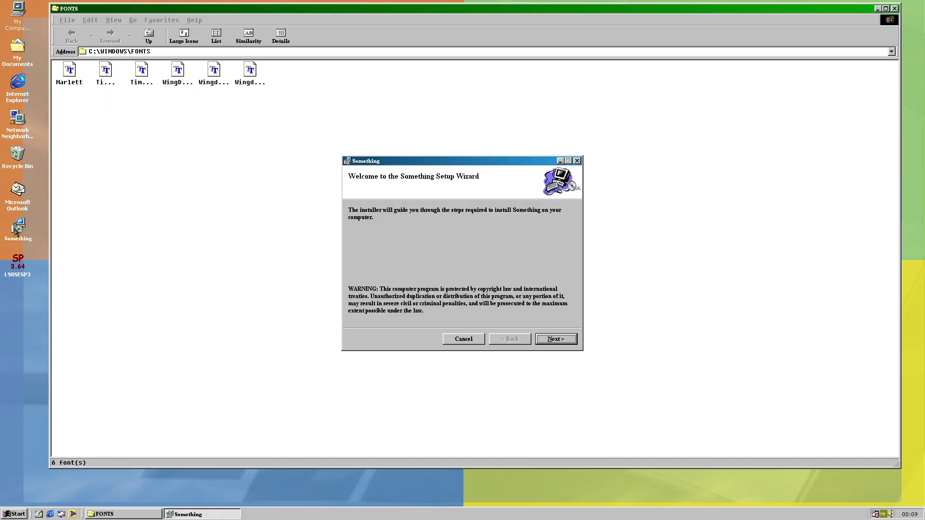
left_click(460, 341)
left_click(483, 273)
left_click(557, 337)
- Delete Times New Roman and Times New Roman Bold, then relaunch the Something setup
left_click(141, 72)
left_click(106, 72, "ctrl")
key("Delete")
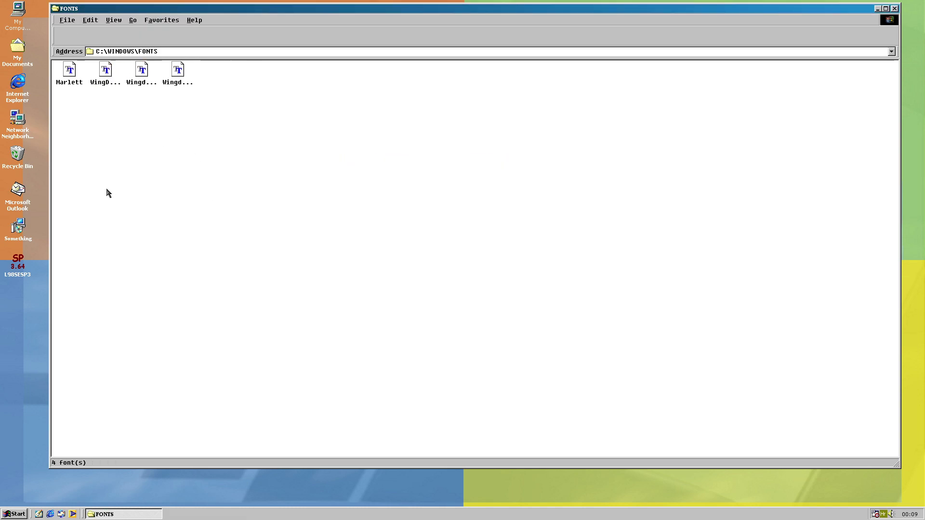
double_click(20, 237)
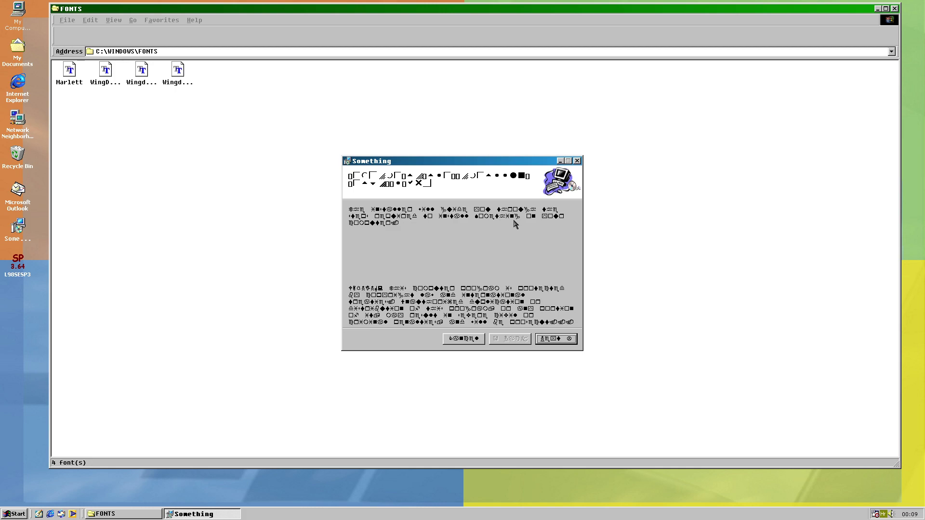
- Accept the licence agreement and install Something through the symbol-text wizard
left_click(556, 339)
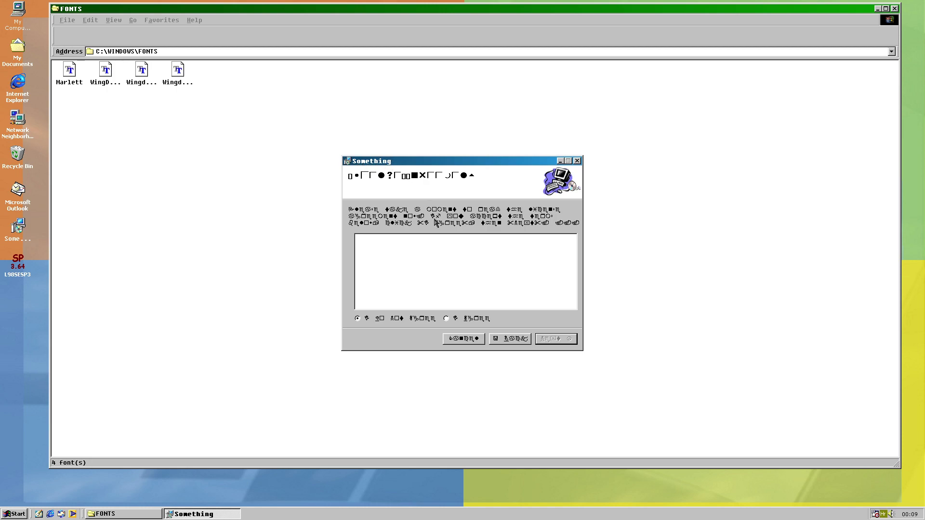
left_click(452, 319)
left_click(544, 340)
left_click(554, 341)
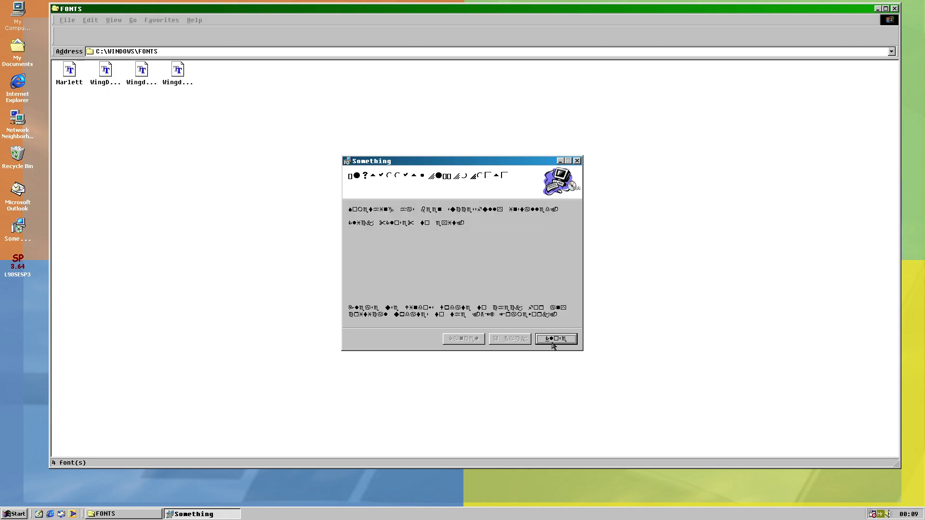
left_click(553, 340)
- Delete the WingDings font and rerun Something setup as a repair
left_click(107, 72)
key("Delete")
key("Escape")
double_click(14, 239)
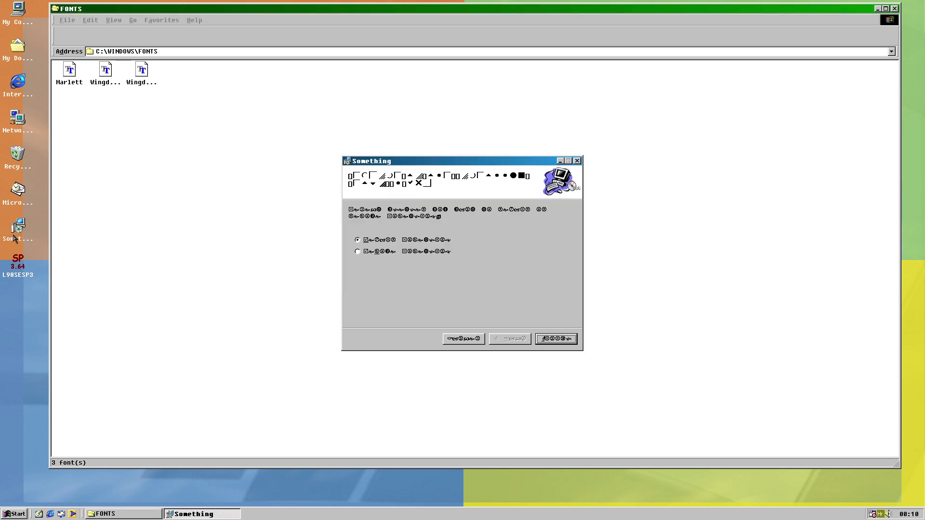
left_click(554, 338)
left_click(552, 340)
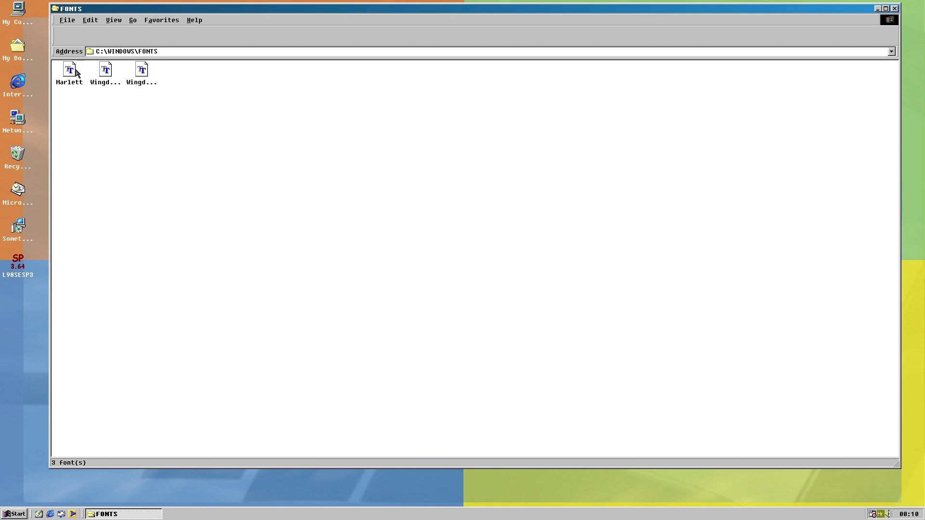
- Delete the Wingdings 2 font and repair Something again
left_click(105, 71)
key("Delete")
key("Escape")
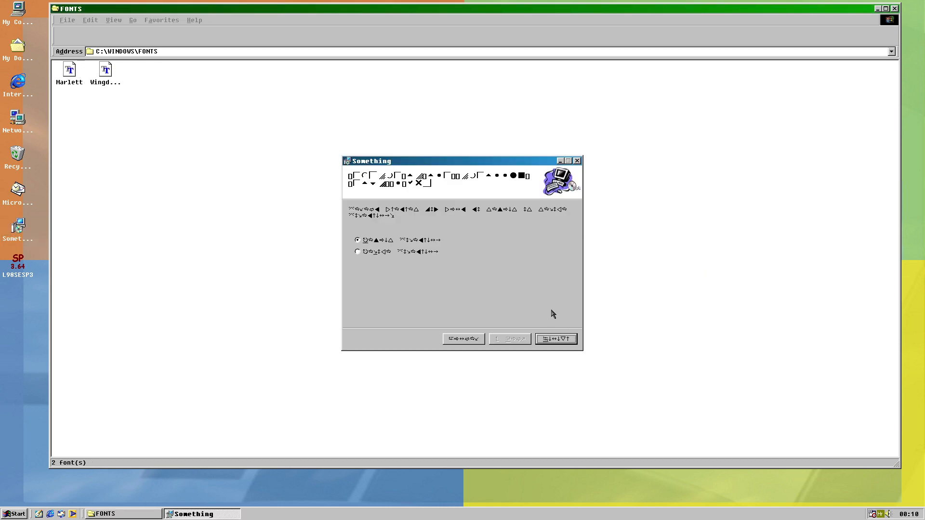
left_click(559, 345)
left_click(558, 346)
- Delete Wingdings 3, leaving only Marlett, then rerun setup and remove Something
left_click(102, 77)
key("Delete")
key("Return")
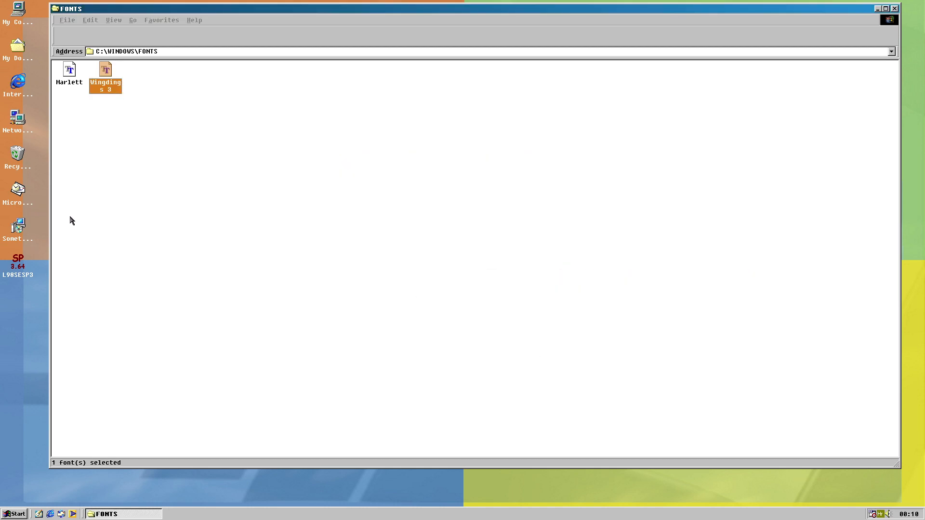
double_click(17, 227)
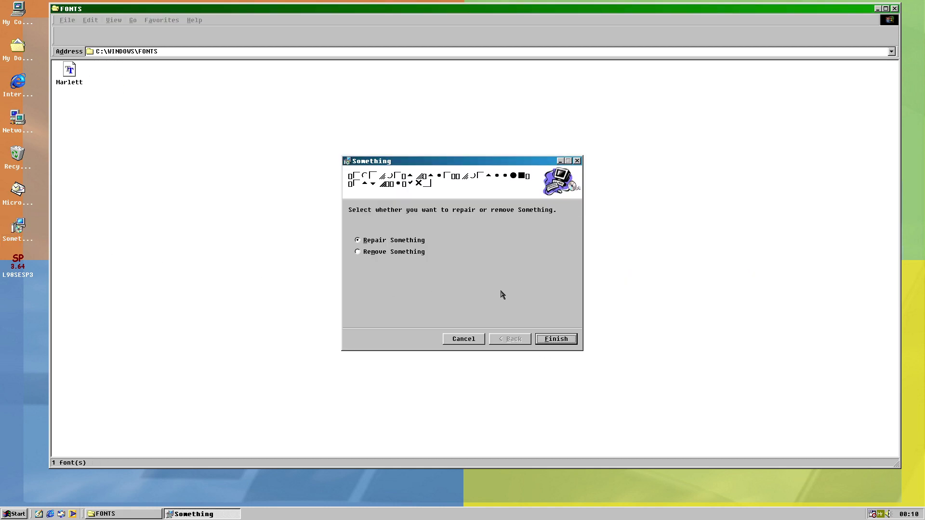
left_click(379, 254)
left_click(563, 345)
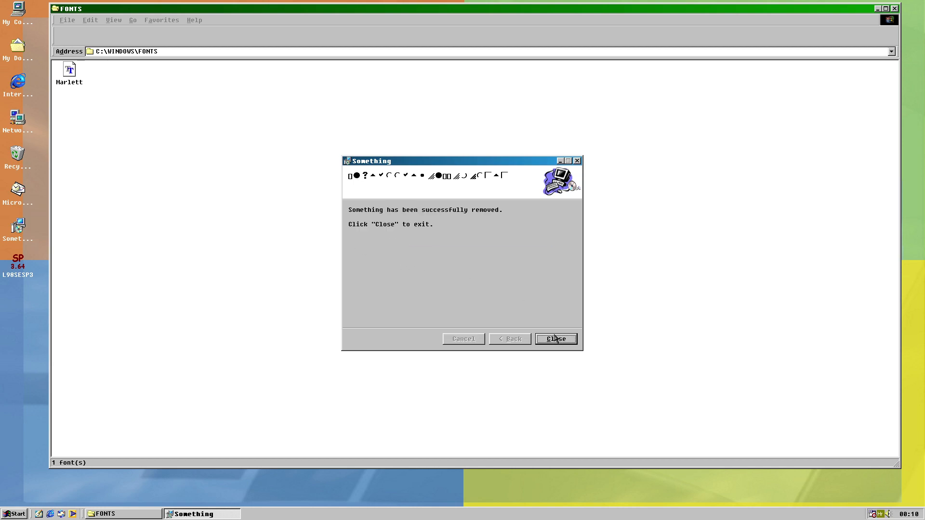
left_click(562, 343)
right_click(659, 102)
left_click(827, 98)
- Close the Fonts window and refresh the desktop from its context menu
left_click(894, 9)
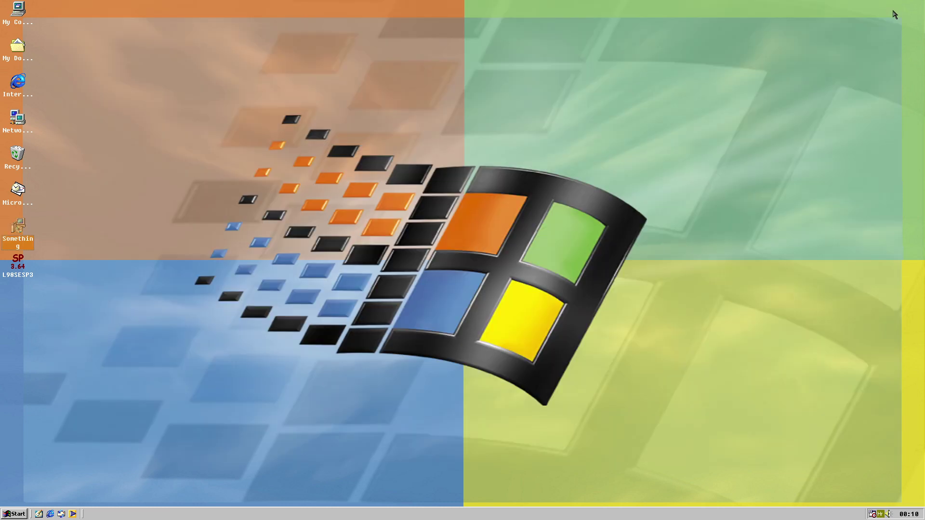
right_click(399, 227)
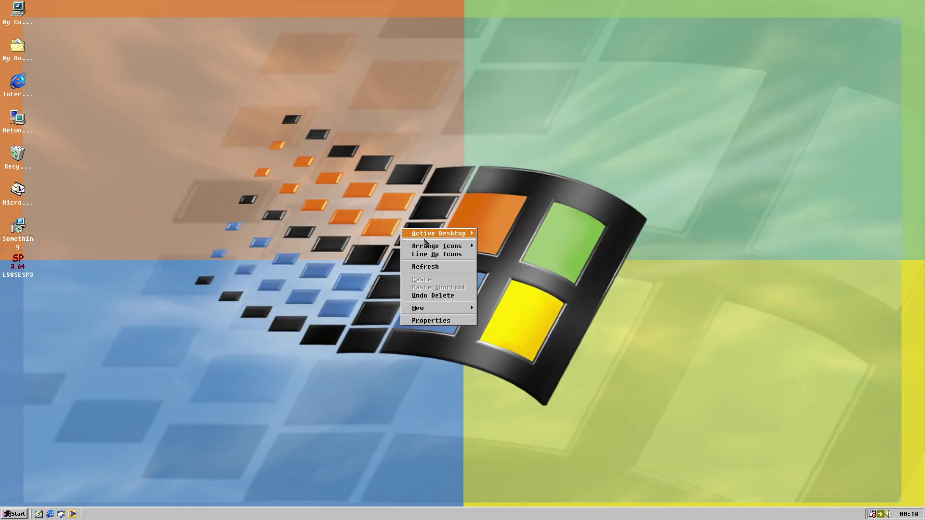
left_click(443, 265)
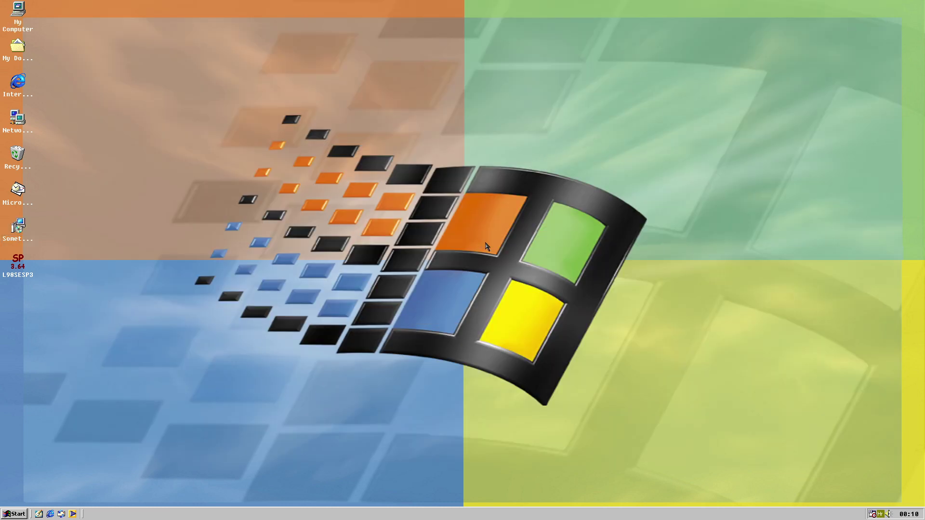